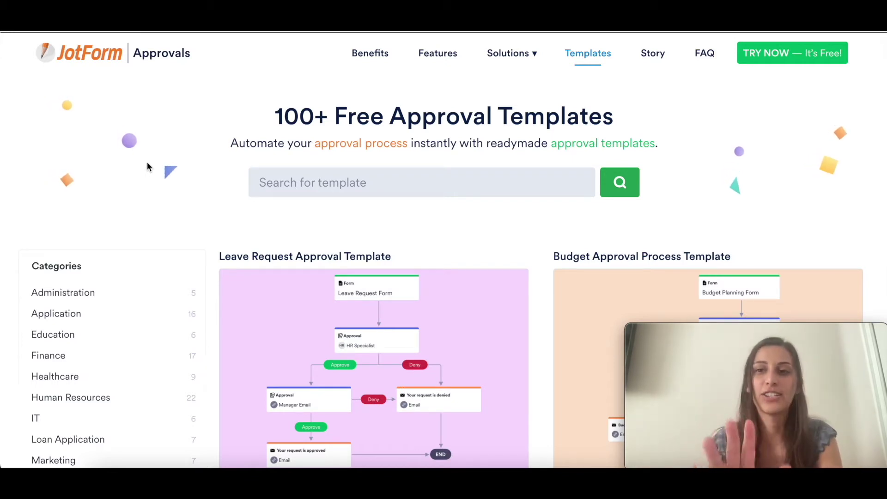
Step: Scroll down through the approval template cards to review the available templates
scroll(147, 165, down, 3)
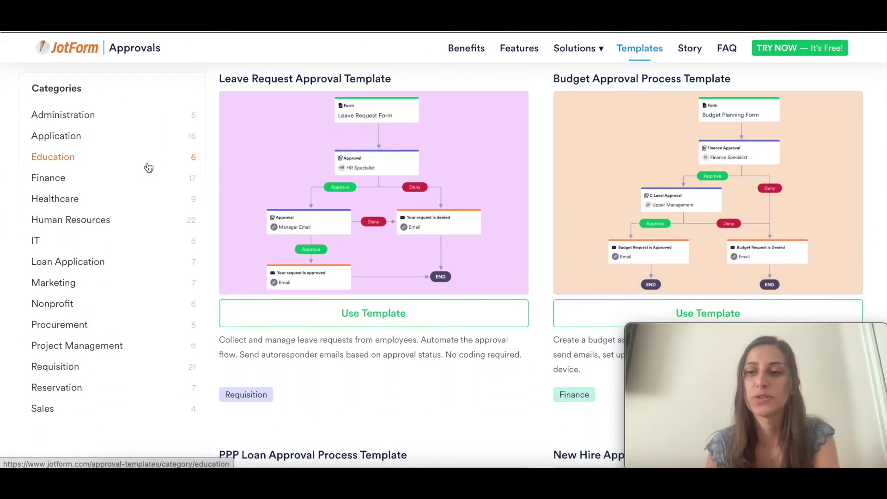
scroll(148, 166, down, 2)
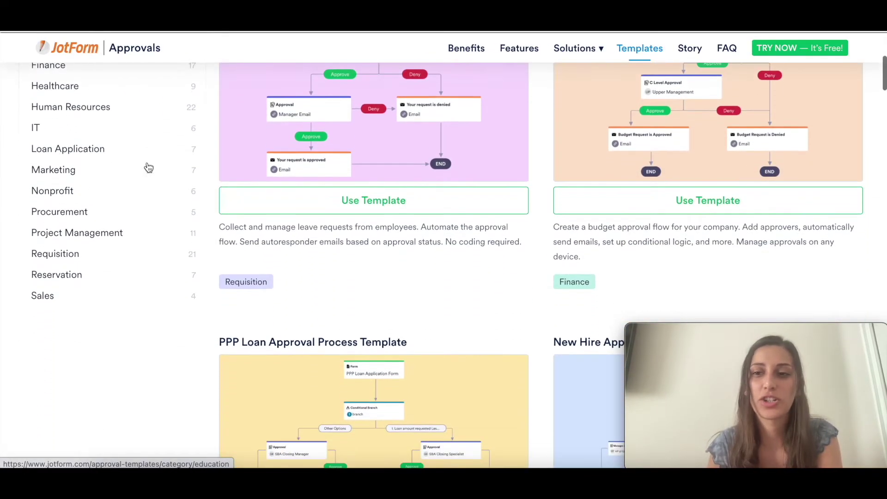
scroll(148, 167, down, 1)
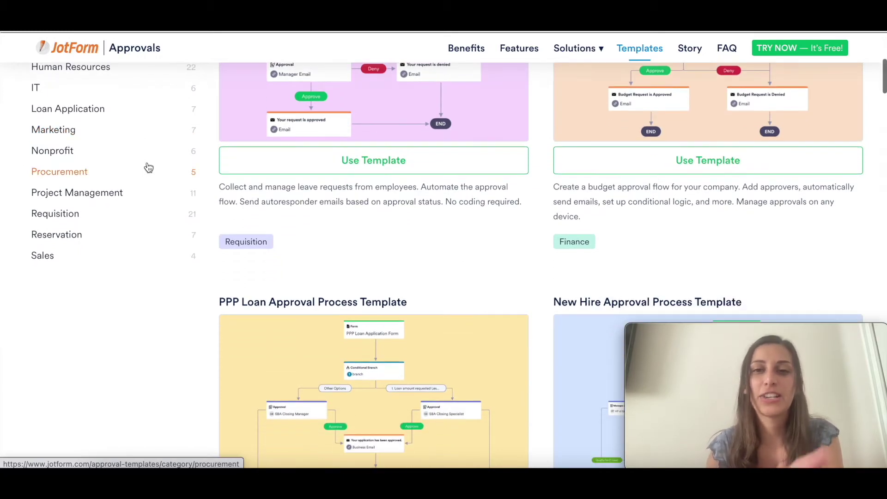
scroll(148, 167, up, 3)
scroll(148, 167, down, 1)
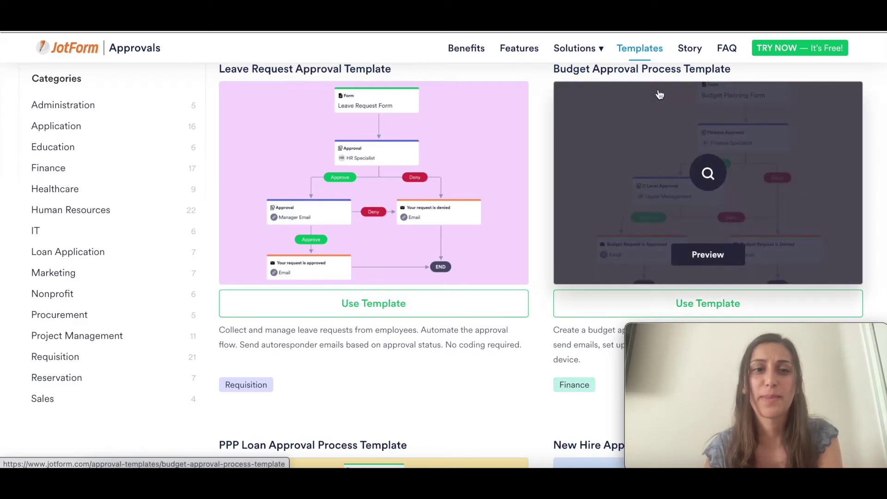
scroll(530, 217, down, 7)
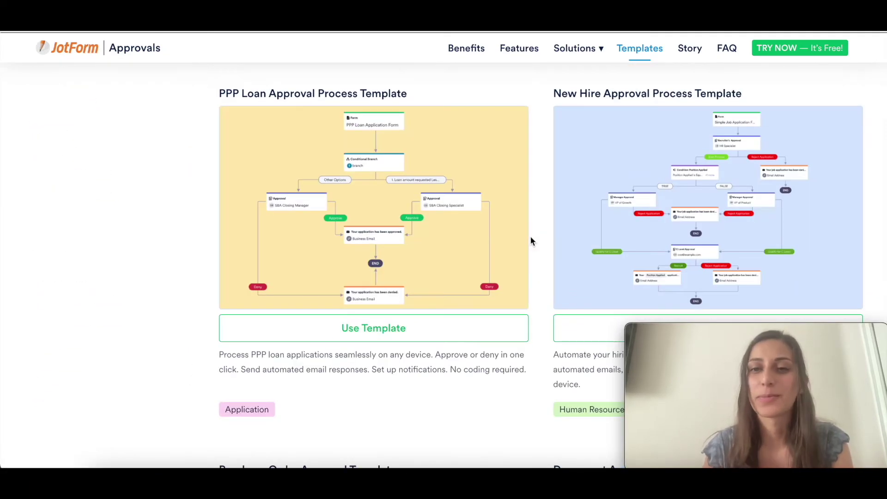
scroll(530, 241, down, 4)
scroll(530, 241, down, 20)
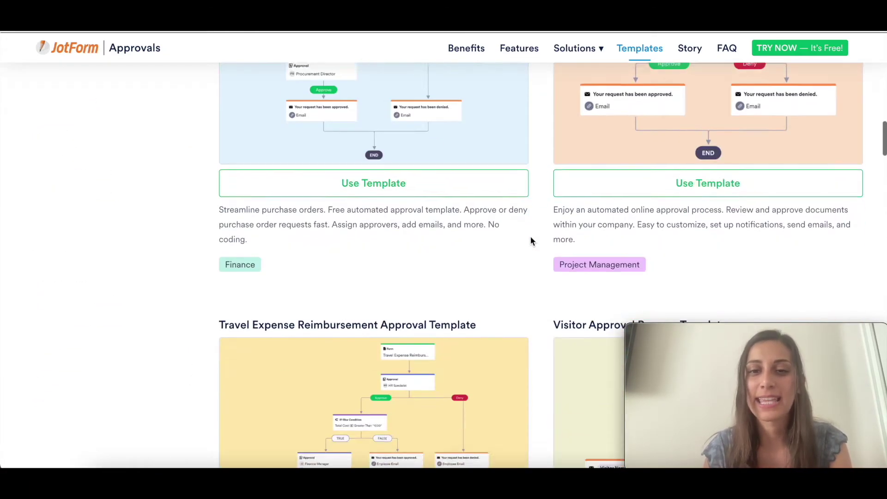
scroll(530, 241, down, 20)
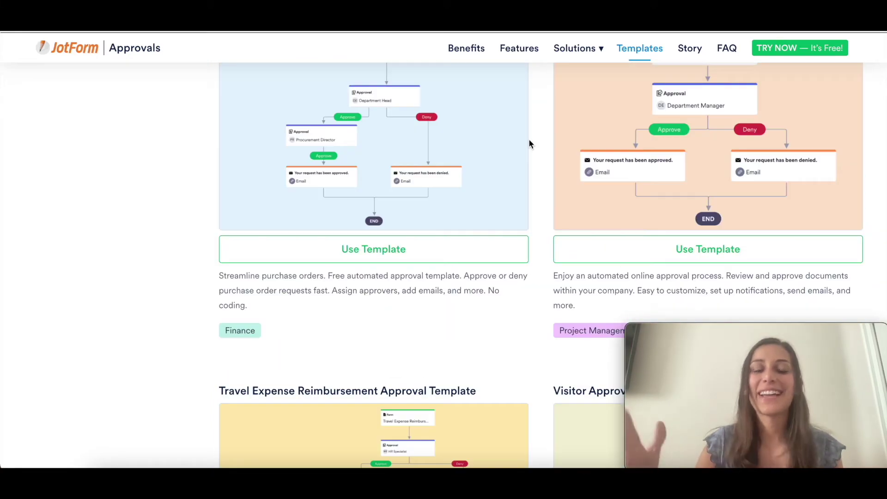
mouse_move(527, 138)
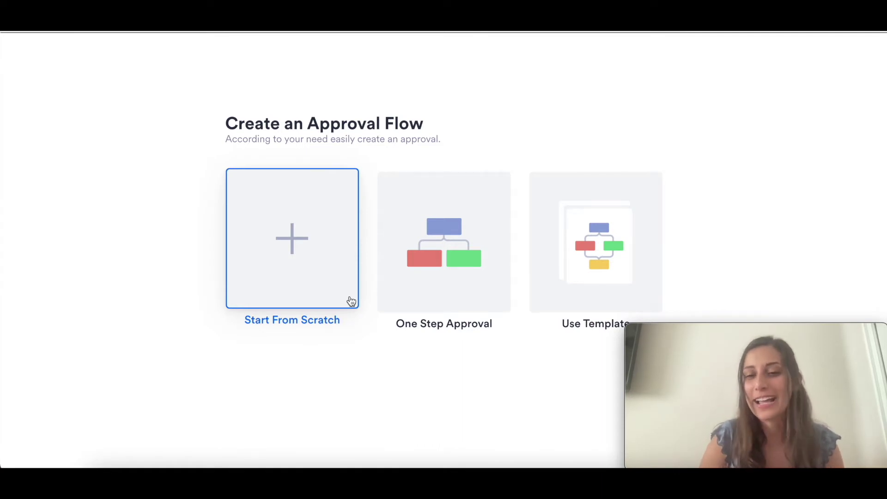
Step: Start a blank approval flow and choose to add a form to its first Form step
click(351, 301)
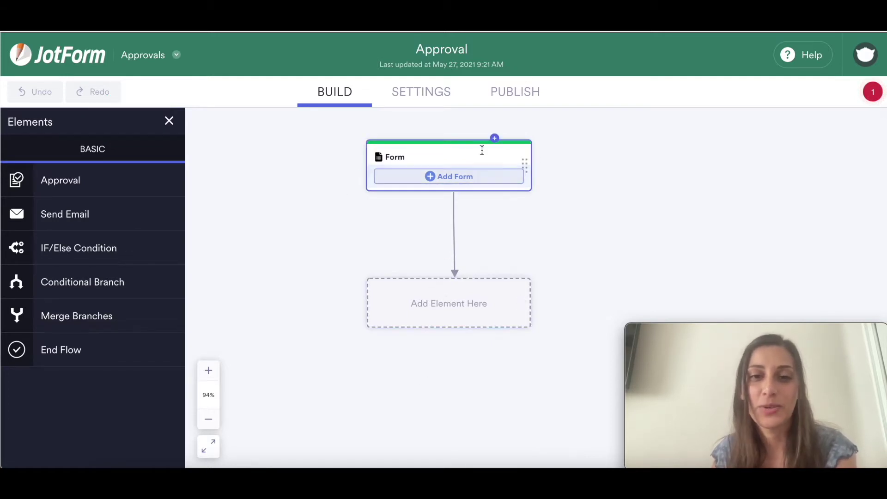
click(462, 177)
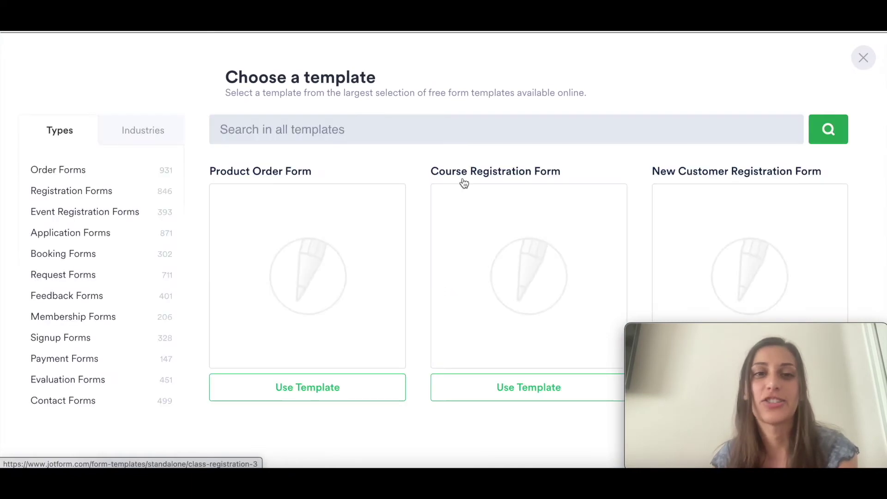
Step: Preview the New Customer Registration Form template
scroll(464, 183, down, 3)
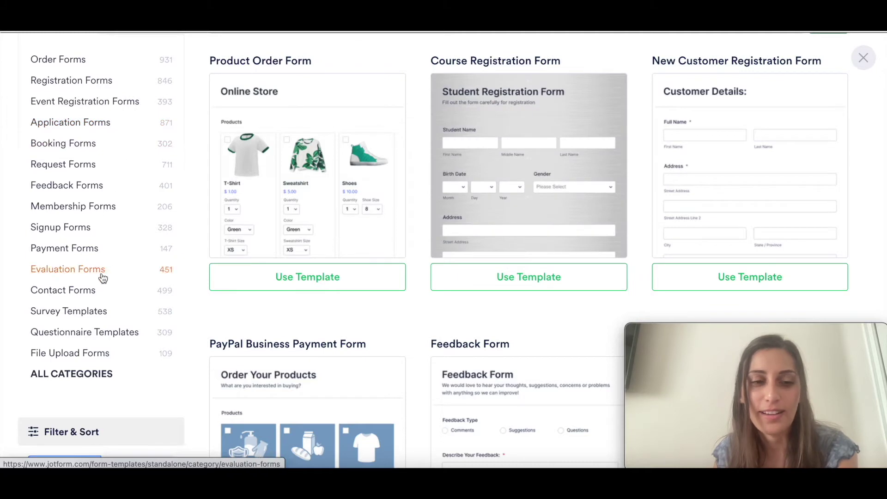
mouse_move(481, 245)
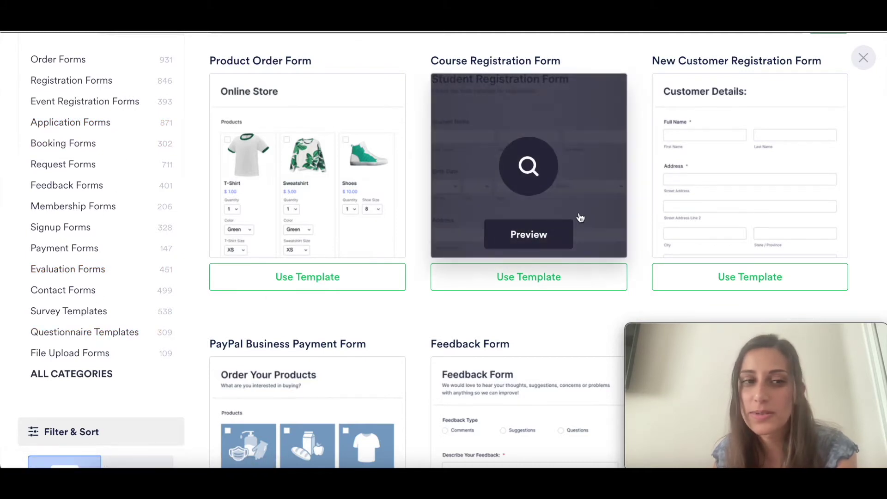
click(698, 192)
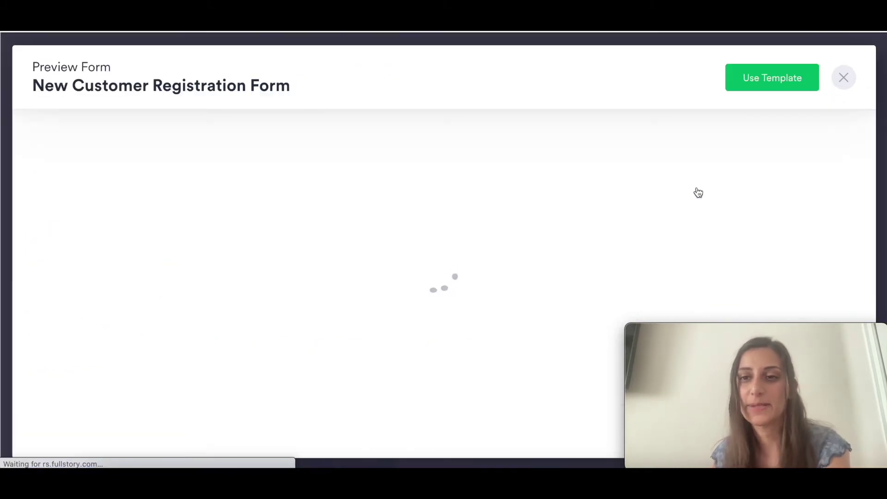
Step: Try out the Last Name and Postal / Zip Code fields in the template preview
click(475, 273)
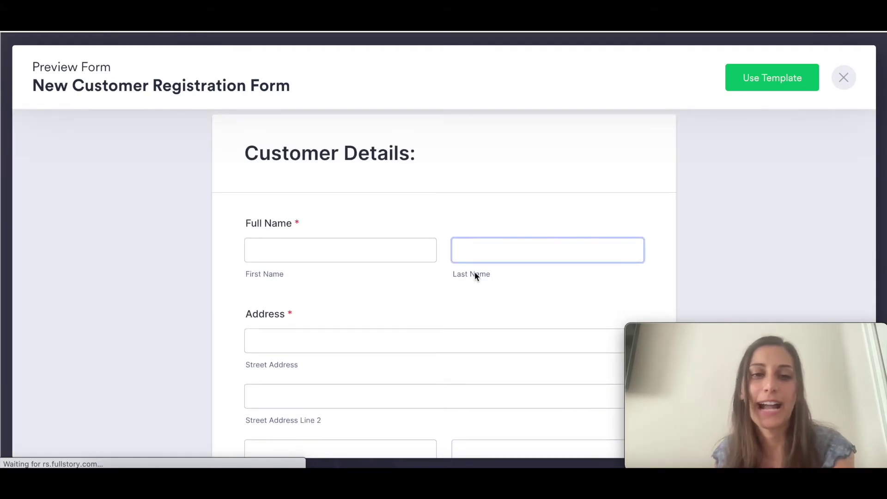
scroll(475, 275, down, 2)
scroll(474, 276, up, 2)
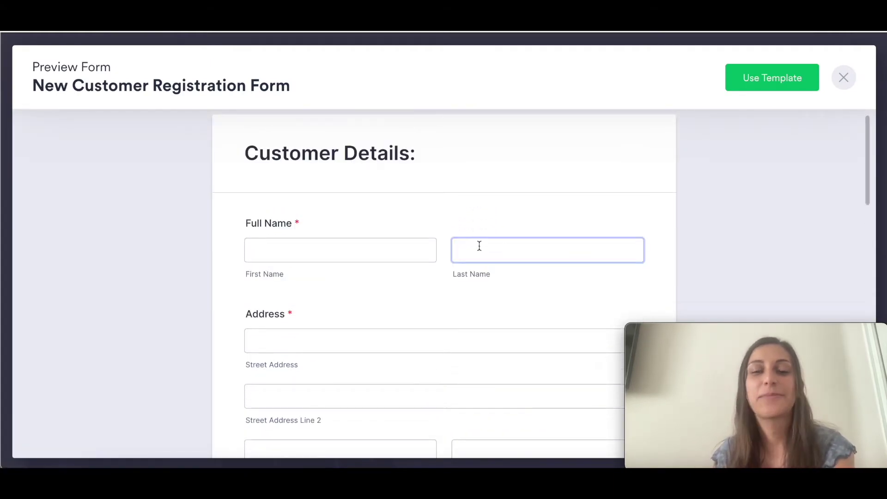
scroll(595, 256, down, 5)
click(595, 257)
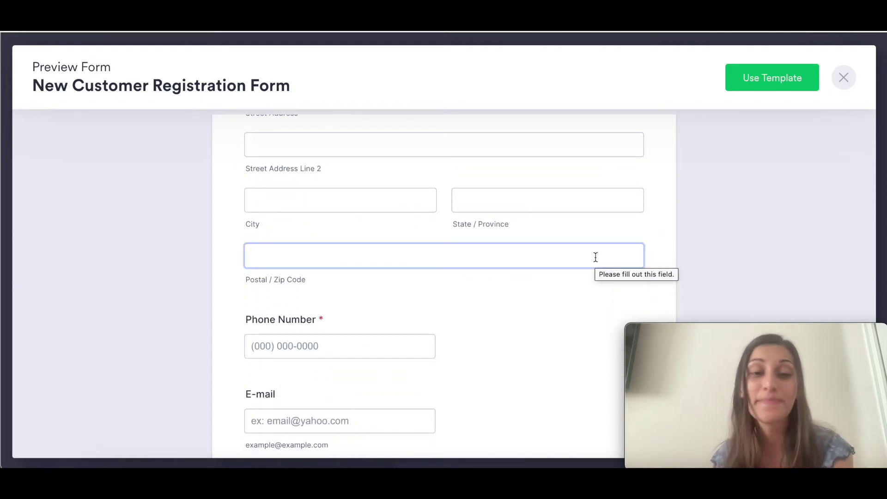
scroll(595, 257, down, 4)
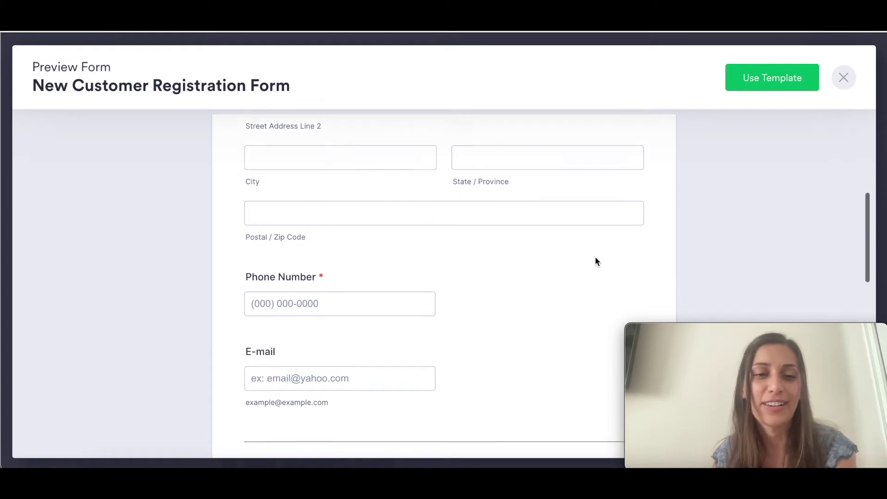
scroll(594, 261, down, 8)
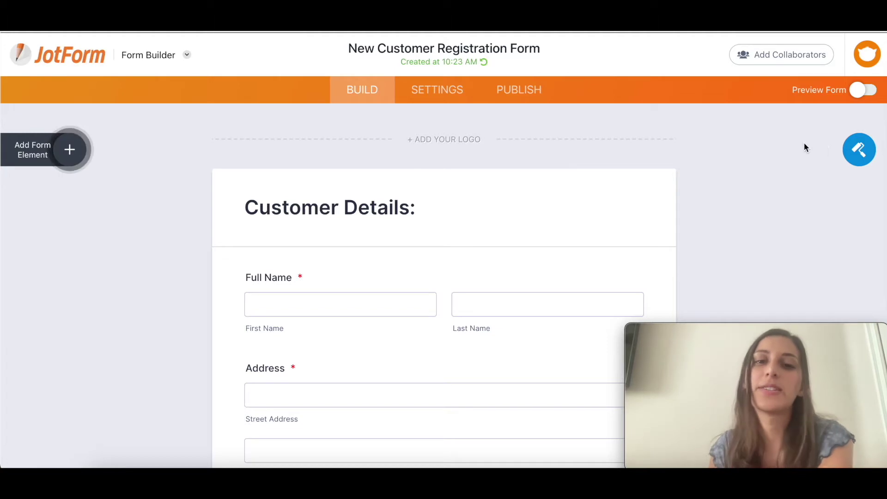
Step: Look at the My Images and Upload logo options, then close them without adding a logo
click(438, 139)
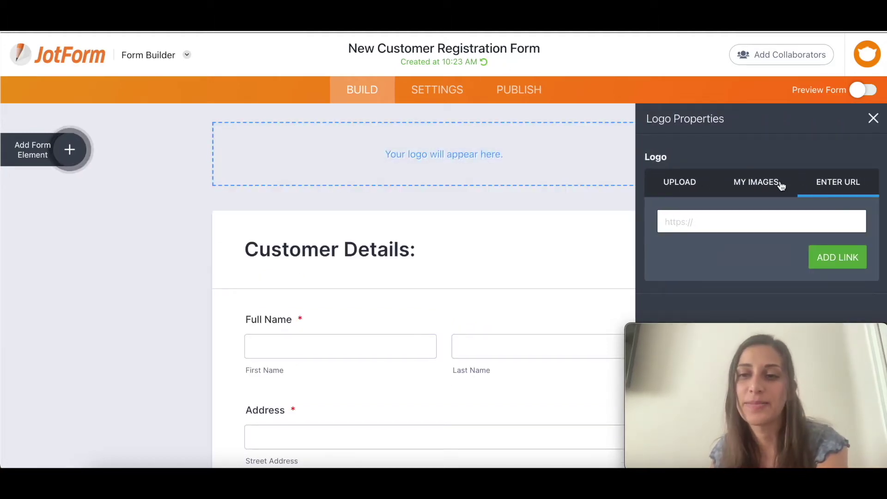
click(759, 186)
click(675, 190)
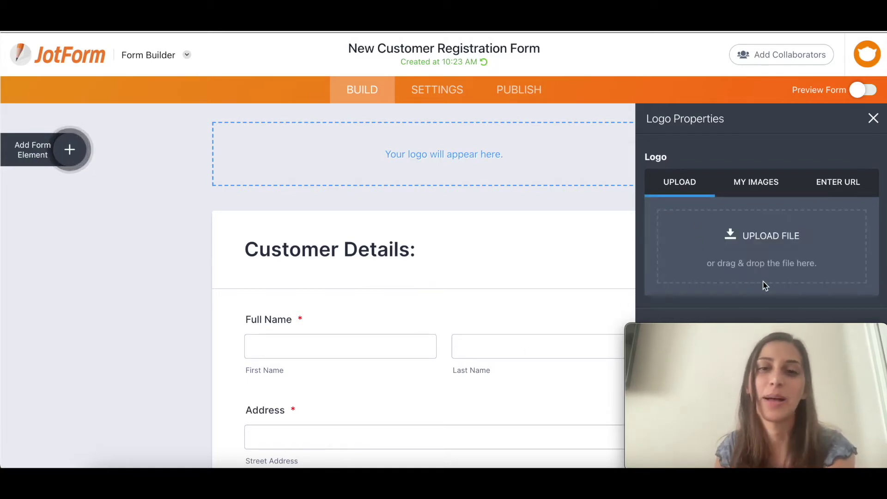
click(506, 202)
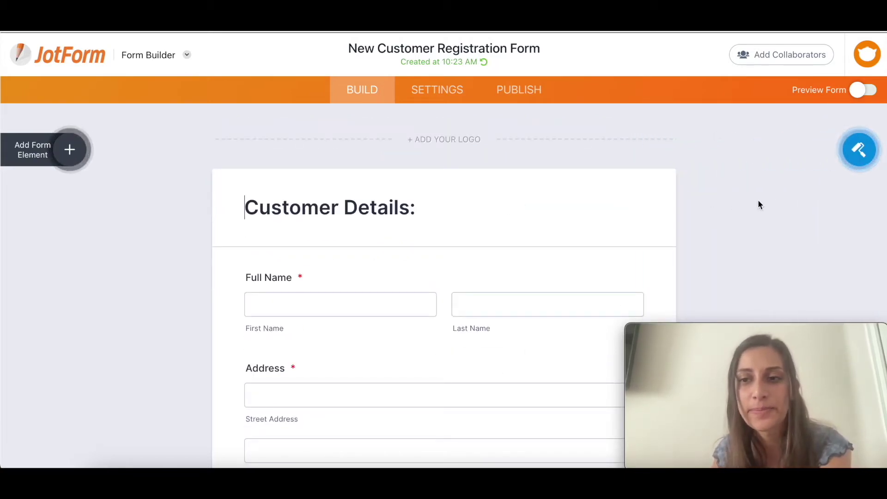
Step: Add a Heading element and an Email field to the end of the form
click(70, 151)
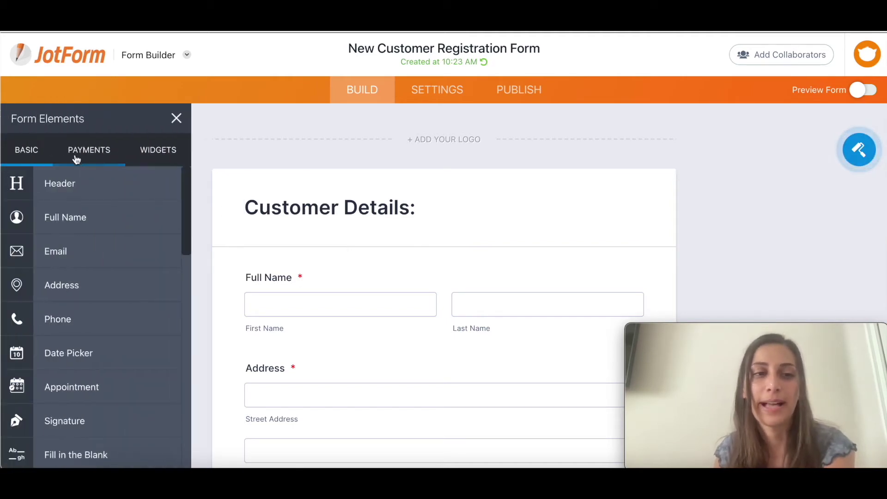
click(99, 193)
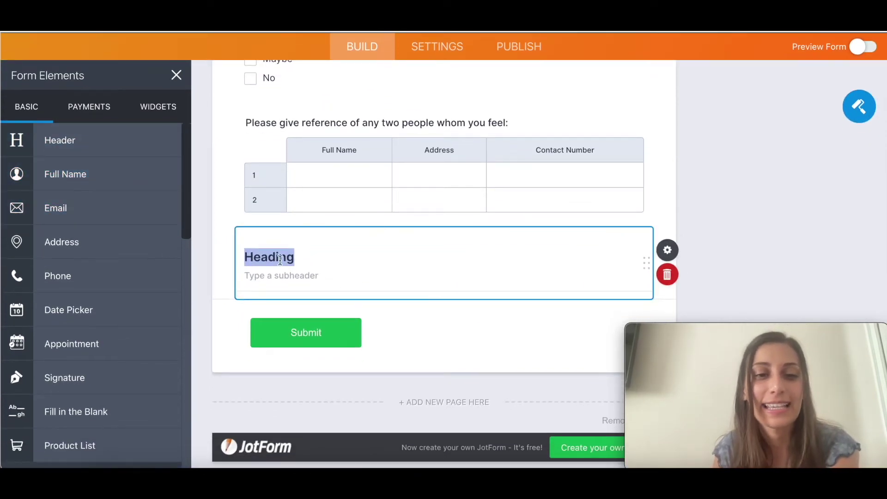
scroll(294, 257, up, 15)
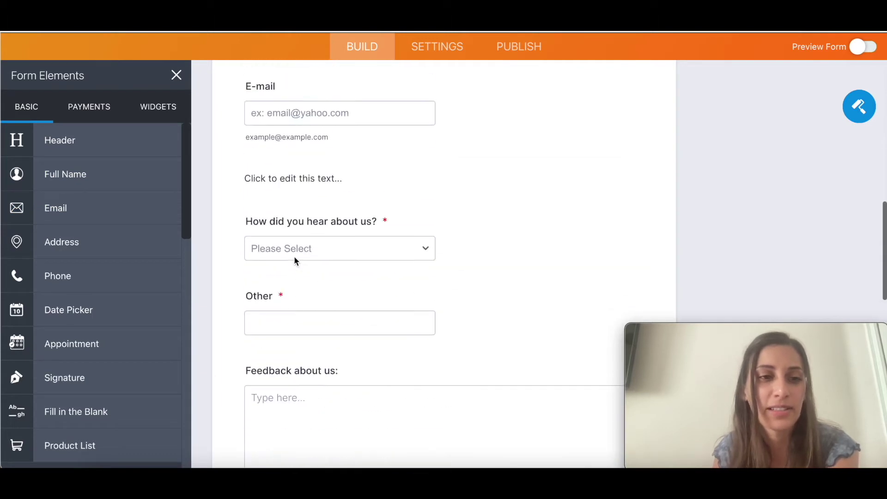
scroll(256, 194, up, 10)
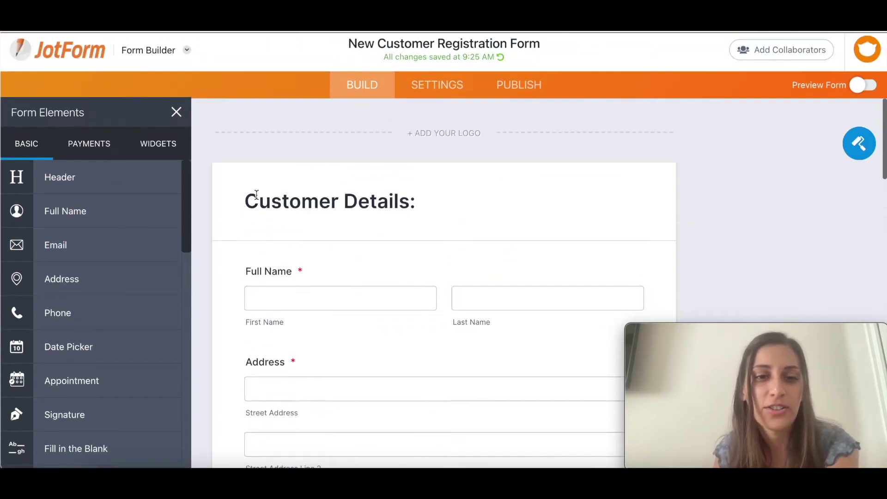
click(146, 213)
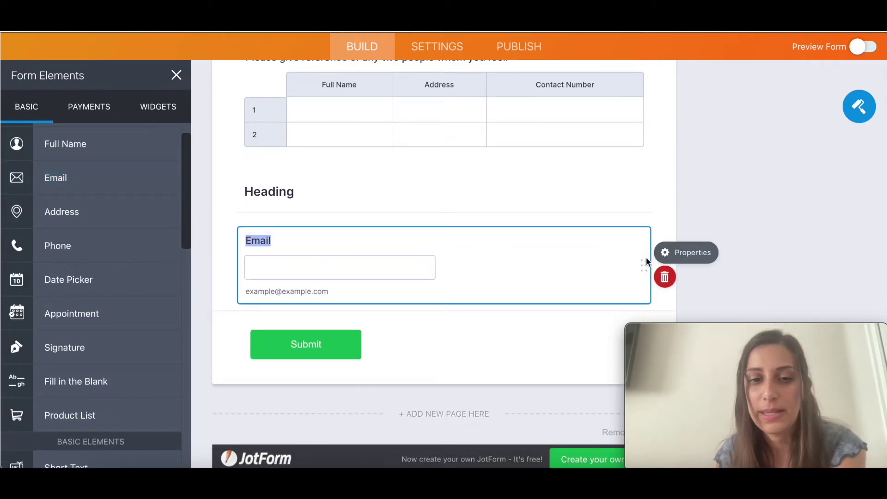
Step: Move the new Email field up beneath Full Name and open its properties
drag(646, 262, 574, 217)
scroll(392, 261, down, 5)
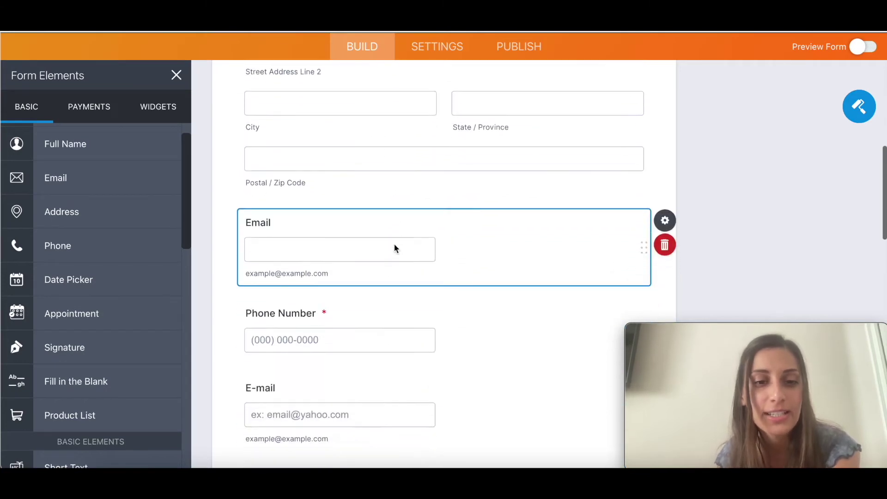
scroll(393, 248, down, 4)
key(ctrl+z)
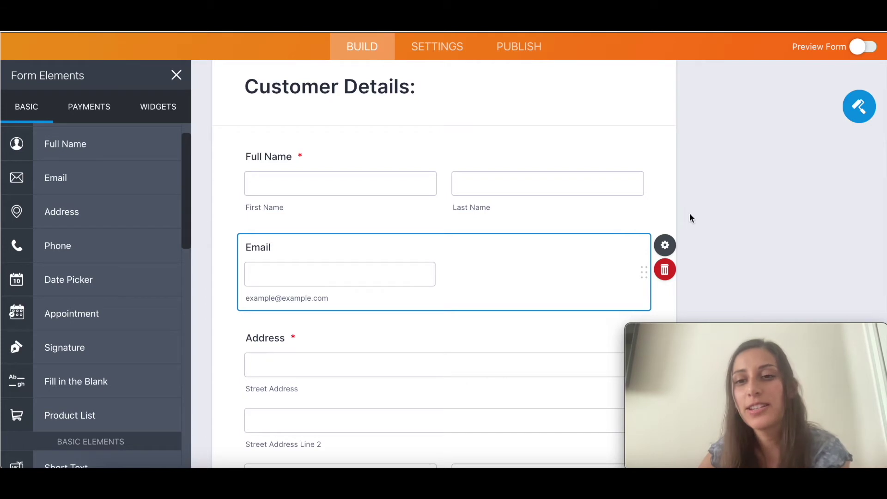
click(668, 246)
Step: Set the question label alignment to Left for the form
mouse_move(806, 346)
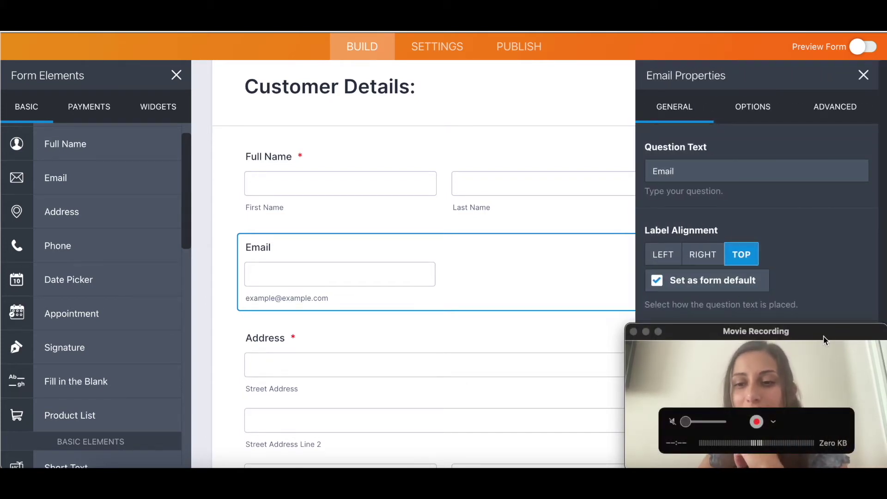
drag(823, 341, 178, 326)
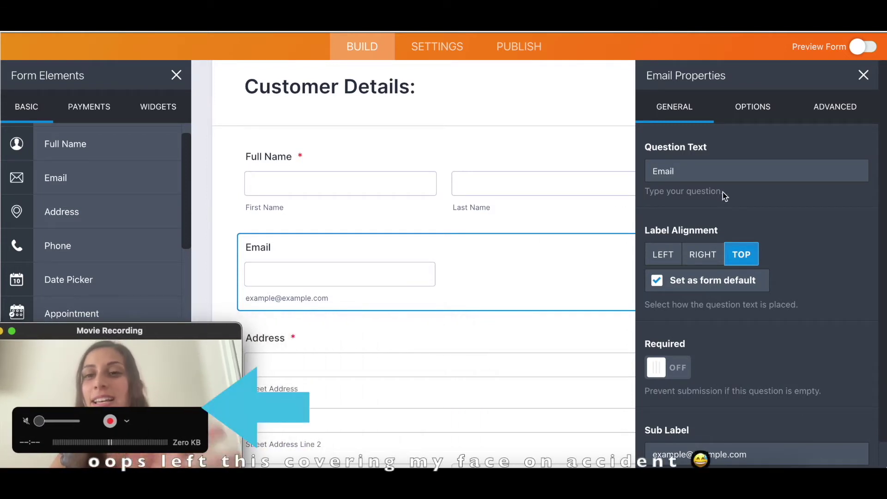
click(703, 256)
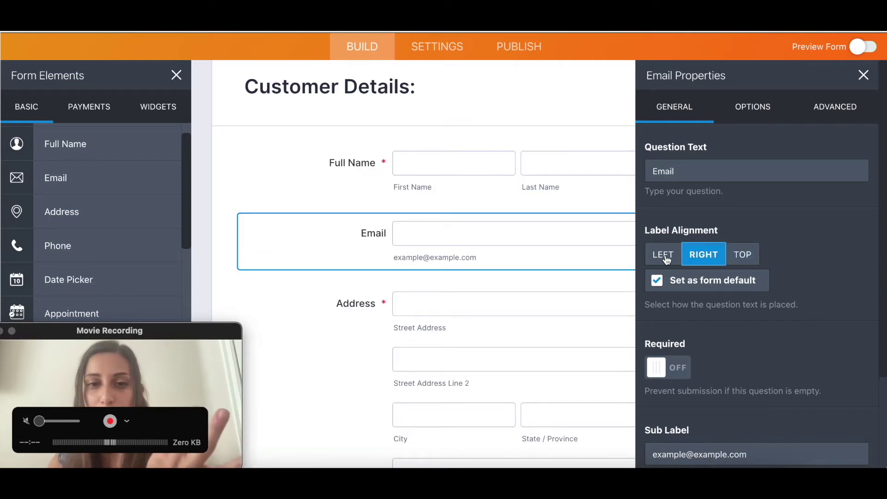
click(667, 258)
click(704, 259)
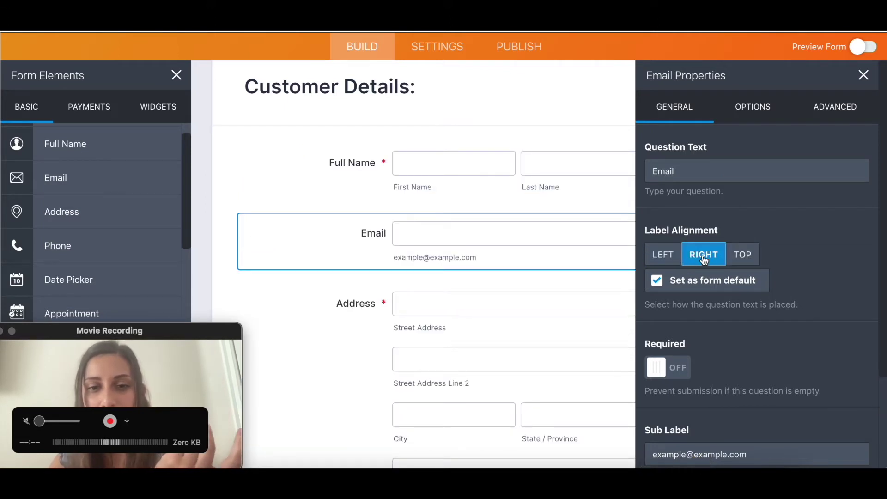
click(666, 258)
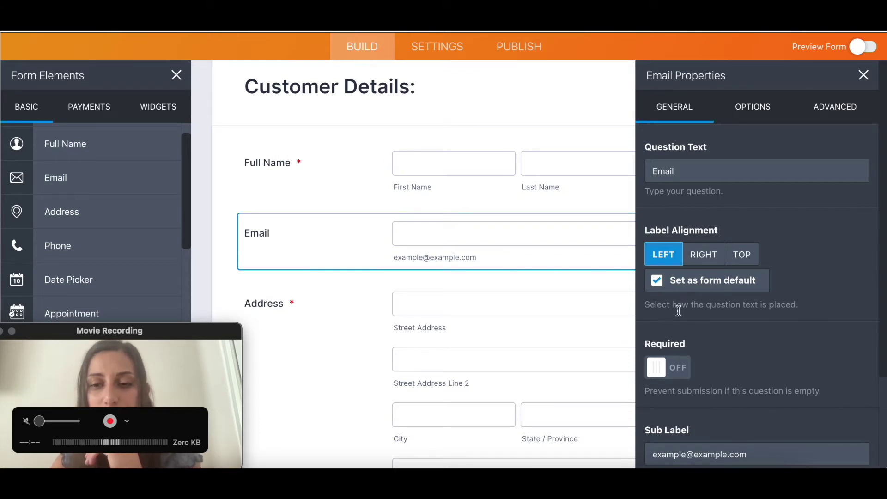
Step: Make the Email question required and the Address question optional
scroll(680, 332, down, 1)
click(681, 335)
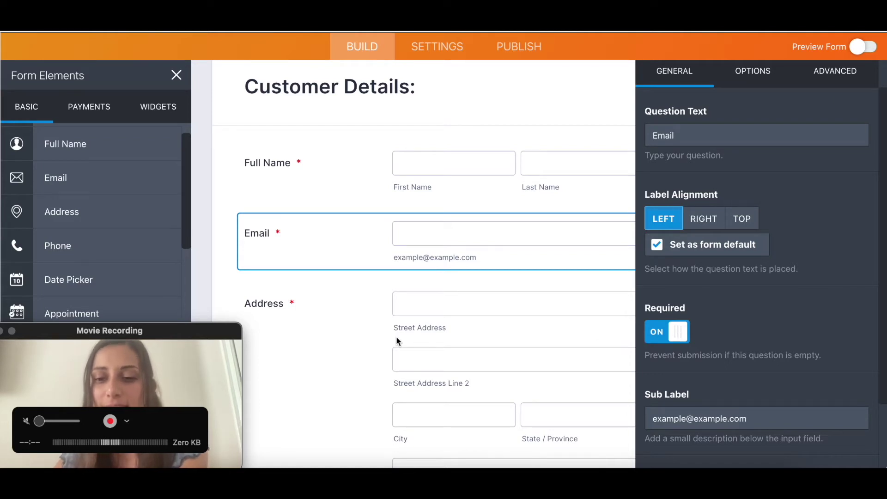
scroll(782, 287, down, 3)
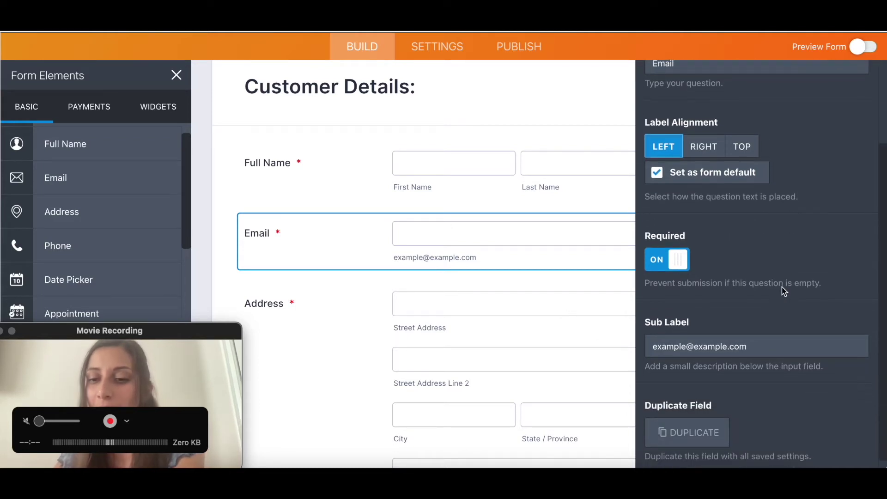
click(548, 336)
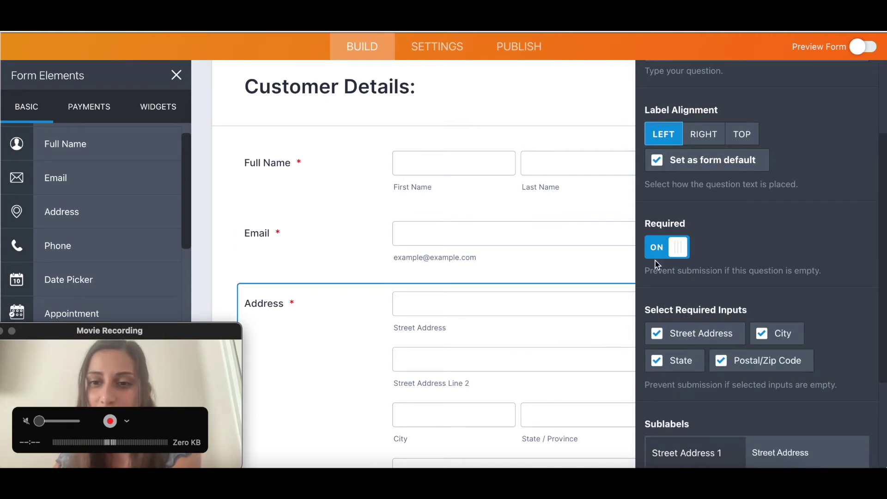
click(684, 250)
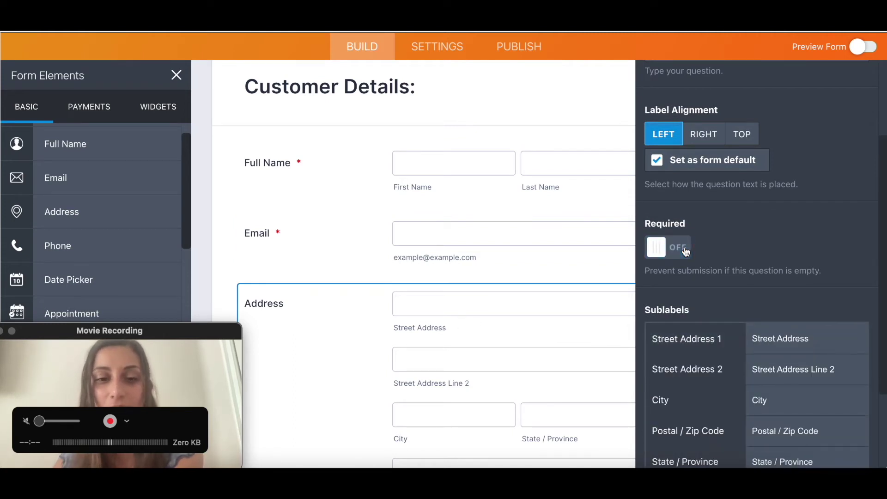
Step: Reselect the Email field and show its Options settings
click(541, 241)
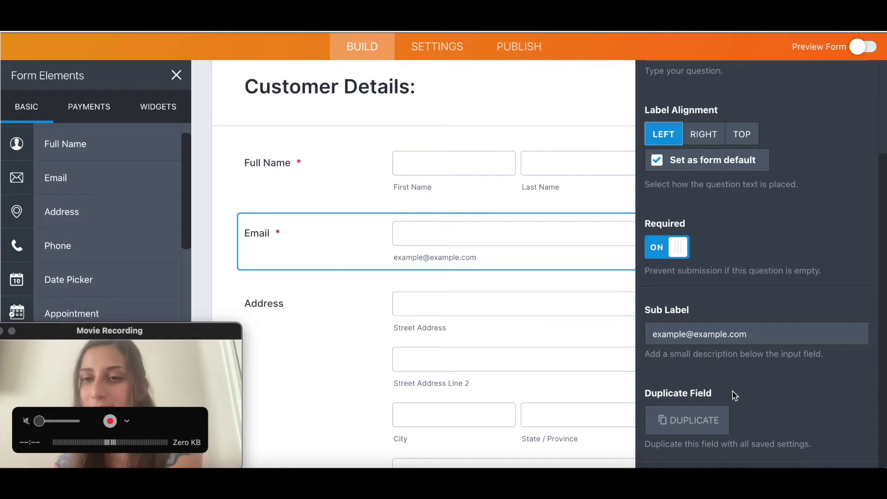
scroll(735, 396, up, 1)
scroll(798, 266, up, 3)
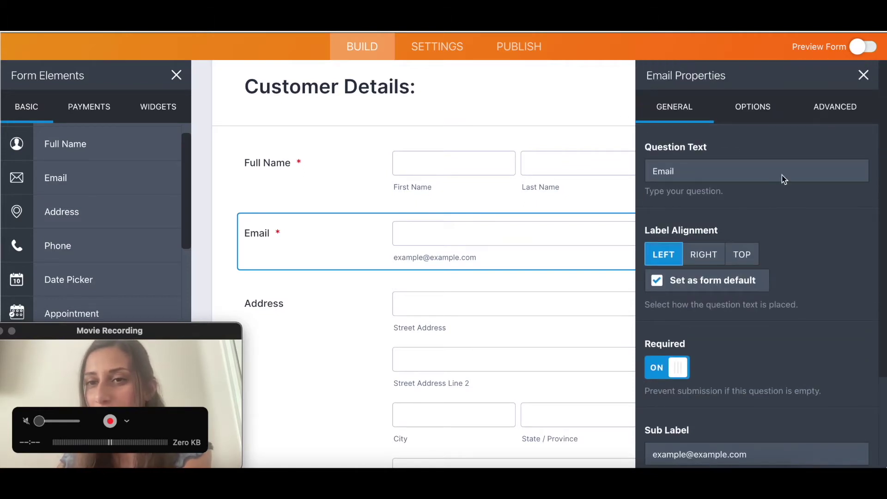
click(759, 109)
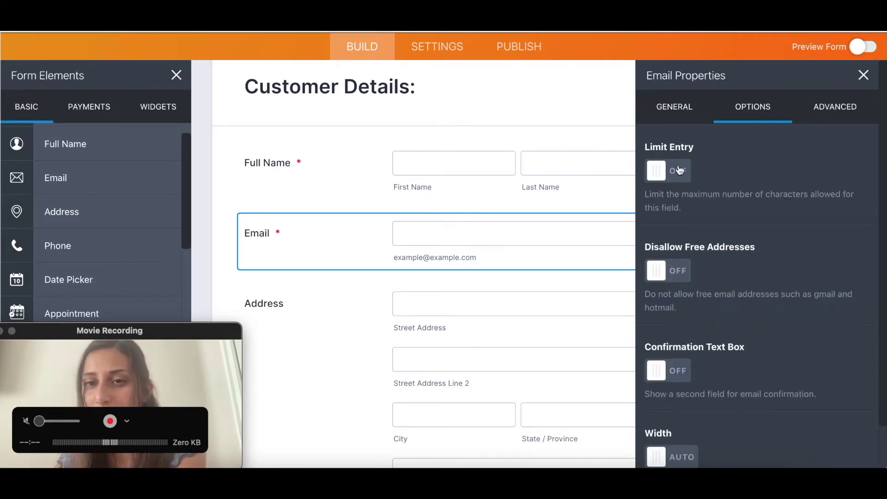
scroll(706, 270, down, 1)
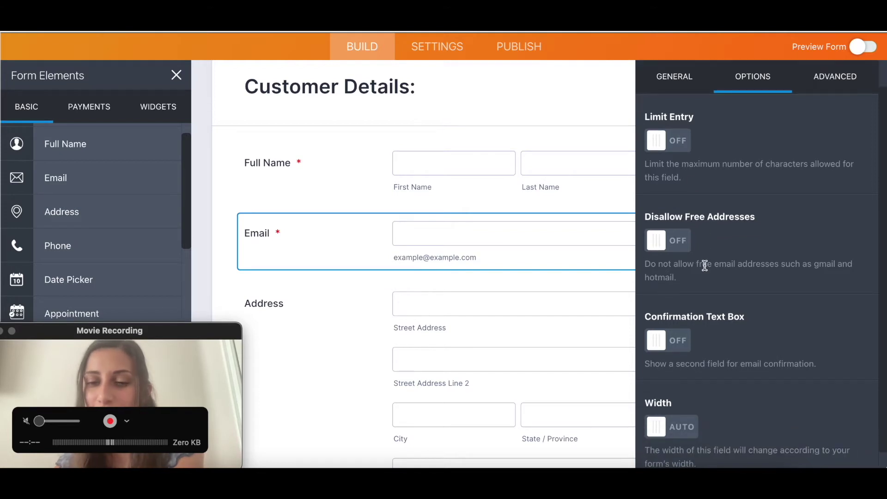
scroll(704, 266, down, 1)
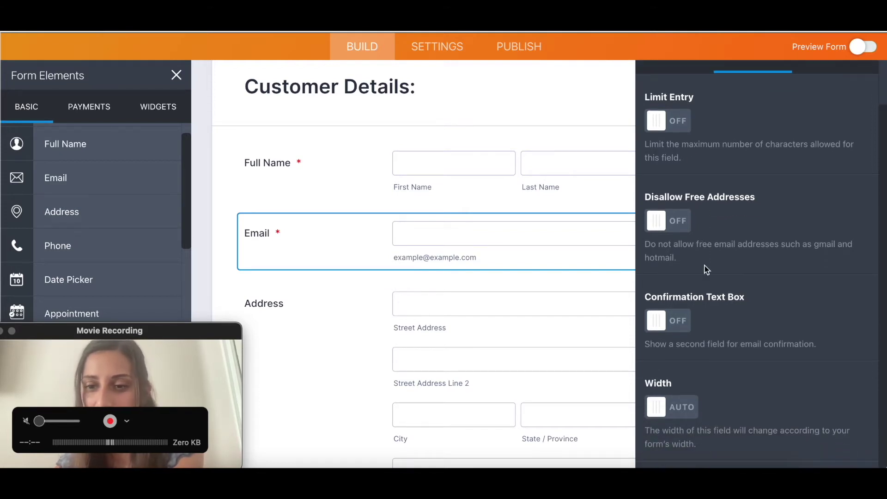
Step: Close the Email settings by selecting Phone Number and scroll through the form's questions
scroll(425, 234, down, 7)
click(425, 231)
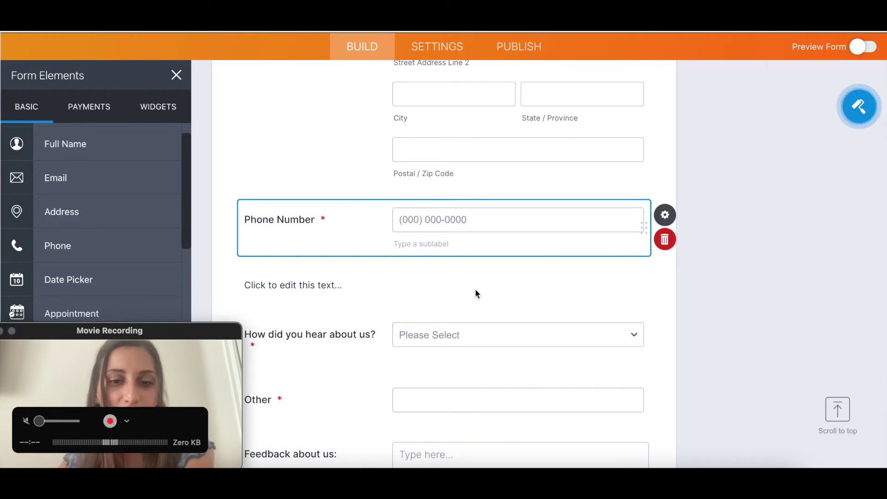
scroll(475, 294, down, 4)
scroll(399, 159, down, 3)
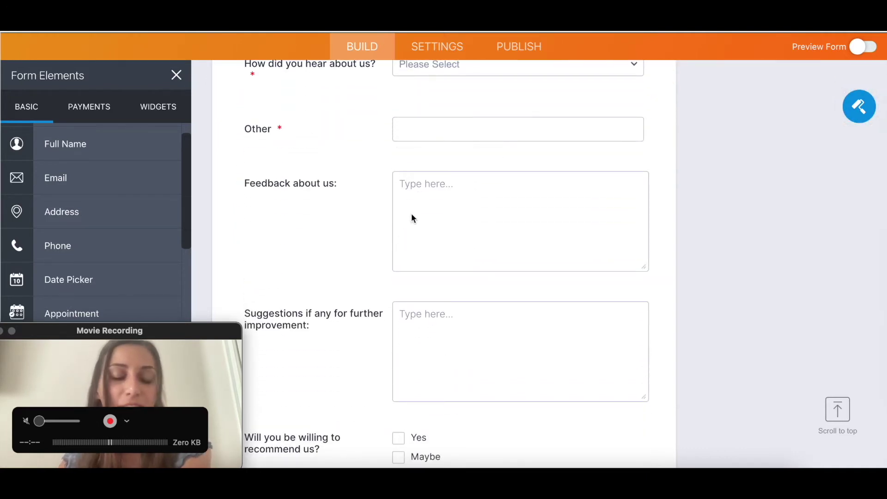
scroll(412, 215, down, 2)
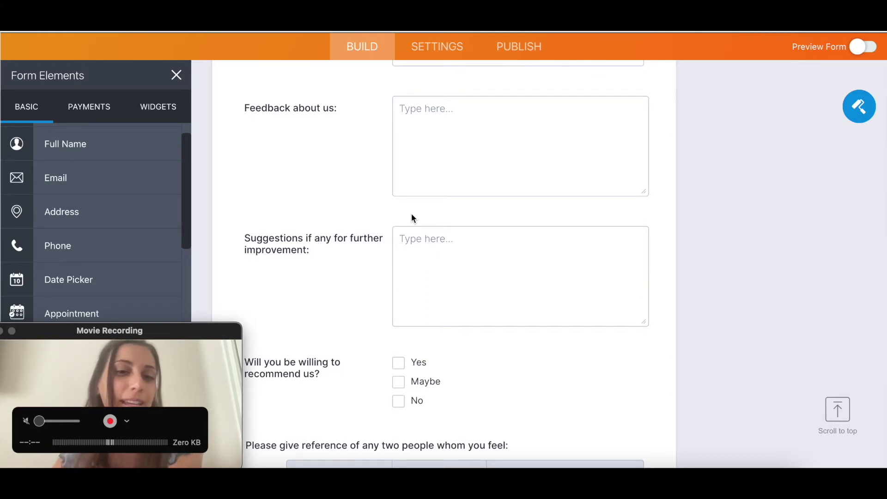
scroll(412, 217, down, 3)
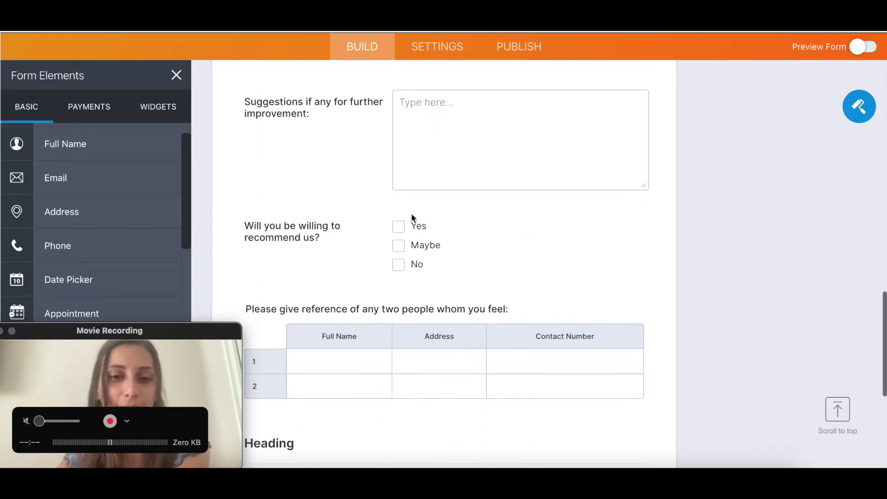
scroll(413, 217, down, 6)
scroll(412, 214, up, 20)
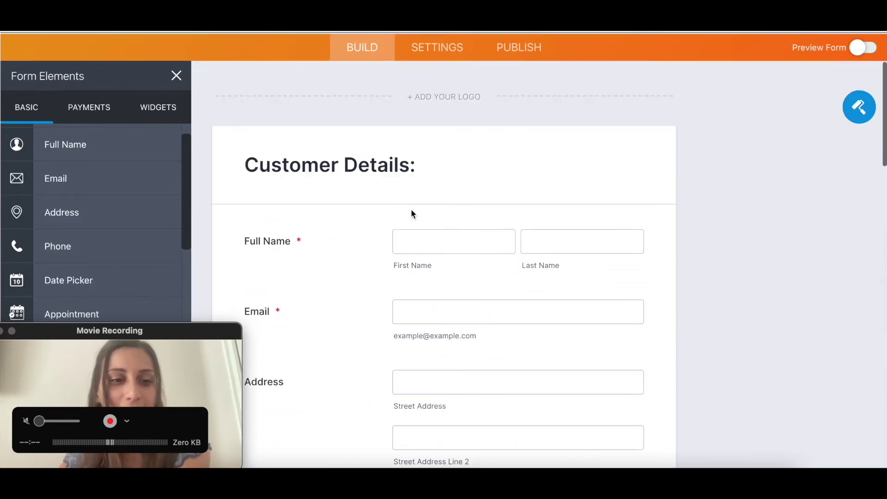
Step: Add a Date field below Phone Number
drag(190, 337, 879, 359)
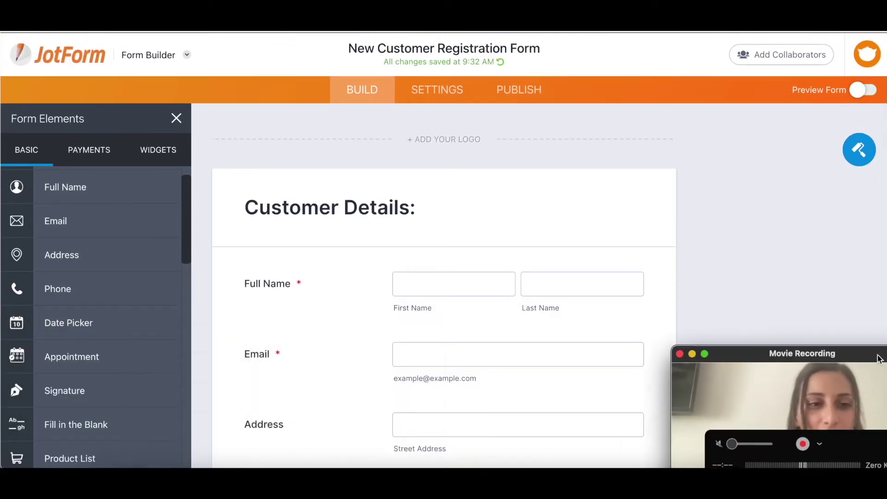
scroll(179, 276, down, 1)
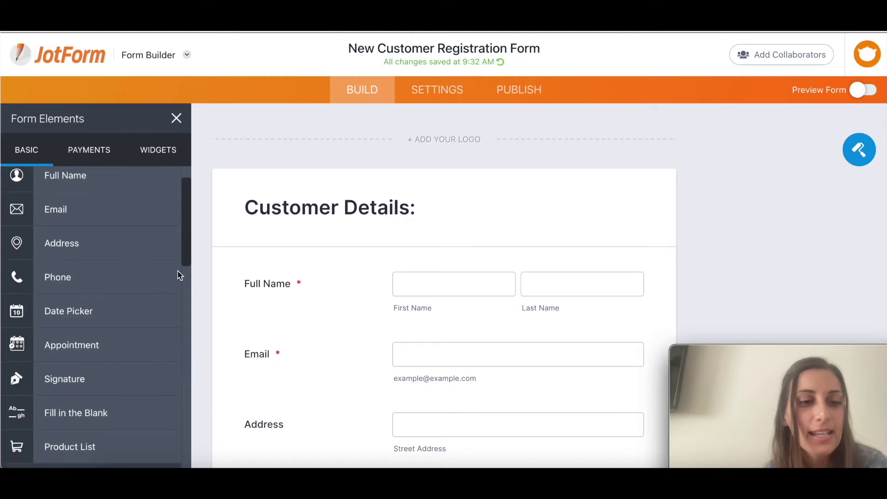
scroll(179, 275, down, 2)
scroll(313, 311, down, 5)
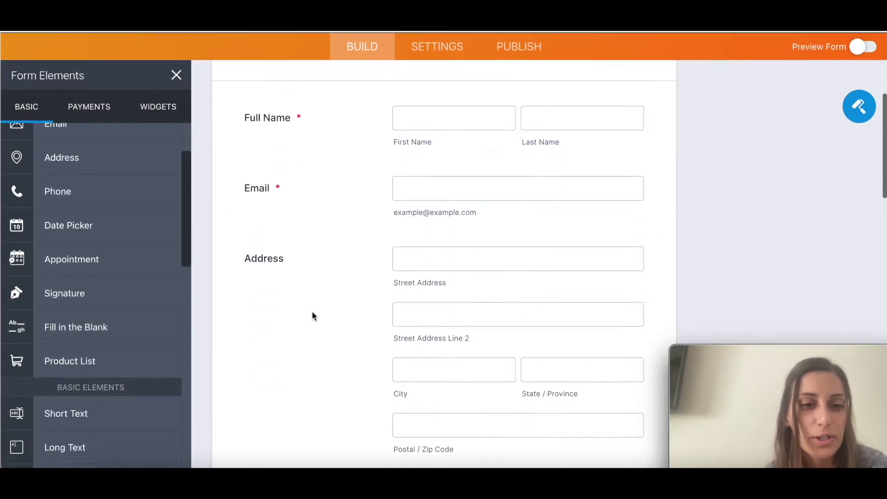
click(116, 225)
Step: Add a Signature field below Date, then delete it again
click(65, 293)
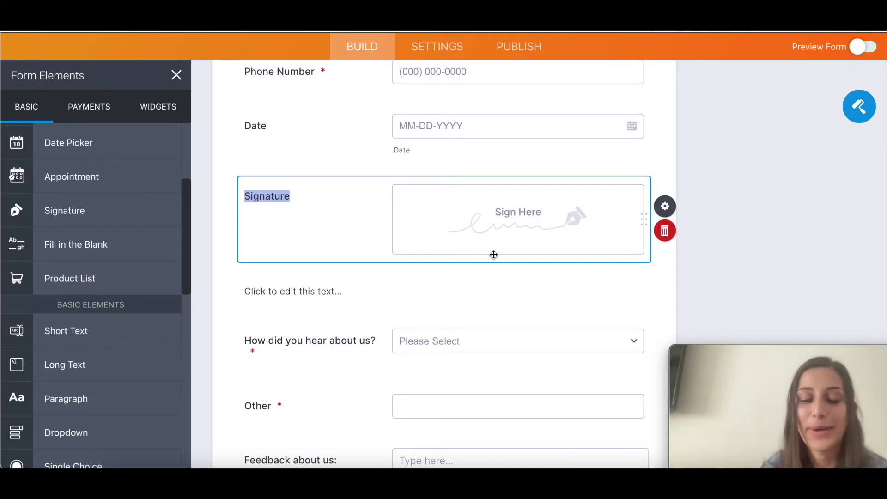
click(664, 233)
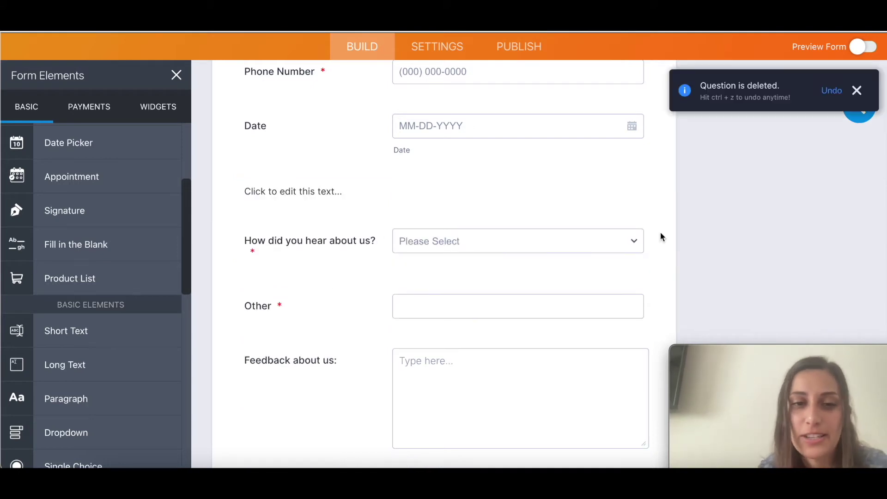
Step: Select the reference table question further down the form
scroll(94, 278, down, 3)
scroll(408, 369, down, 6)
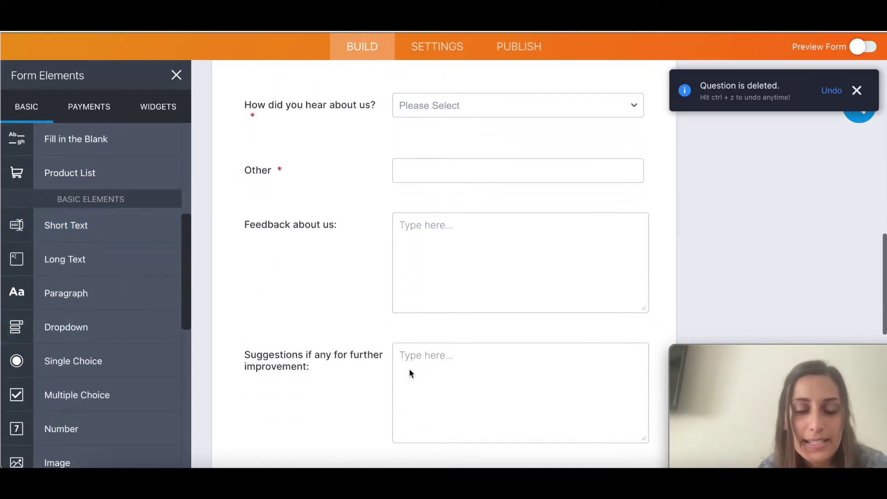
scroll(409, 367, down, 1)
scroll(409, 367, down, 2)
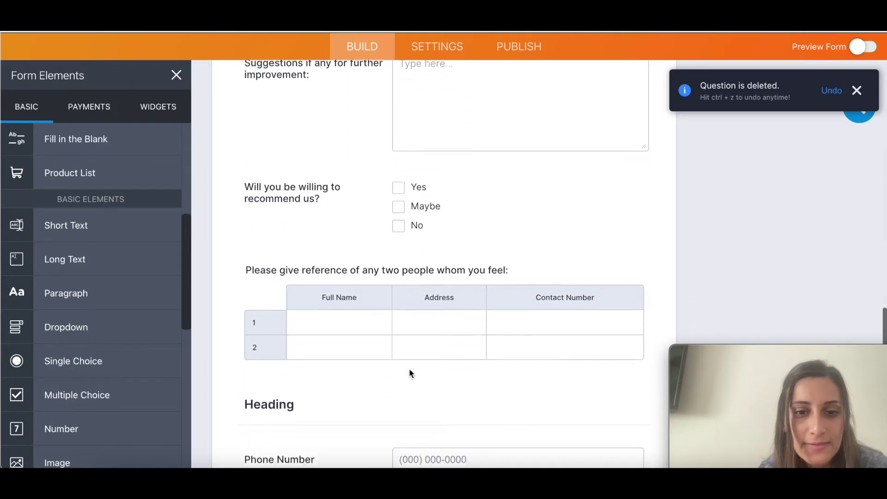
scroll(409, 369, down, 1)
click(358, 218)
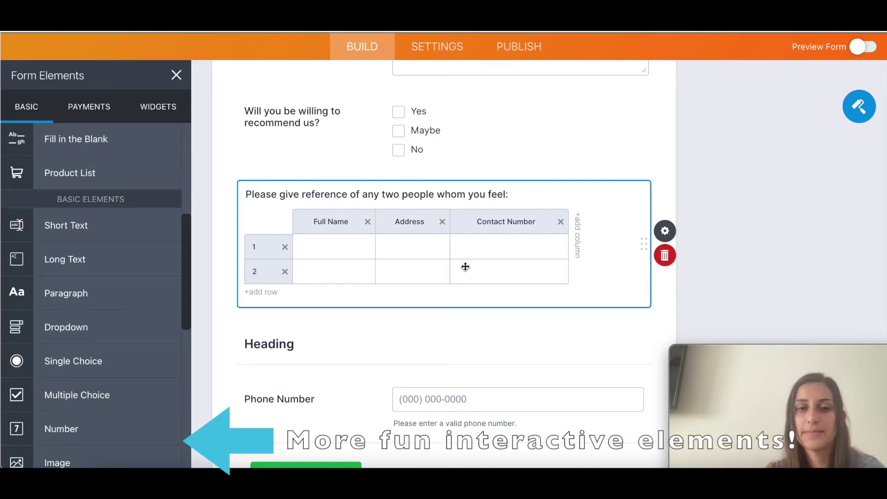
scroll(465, 267, up, 12)
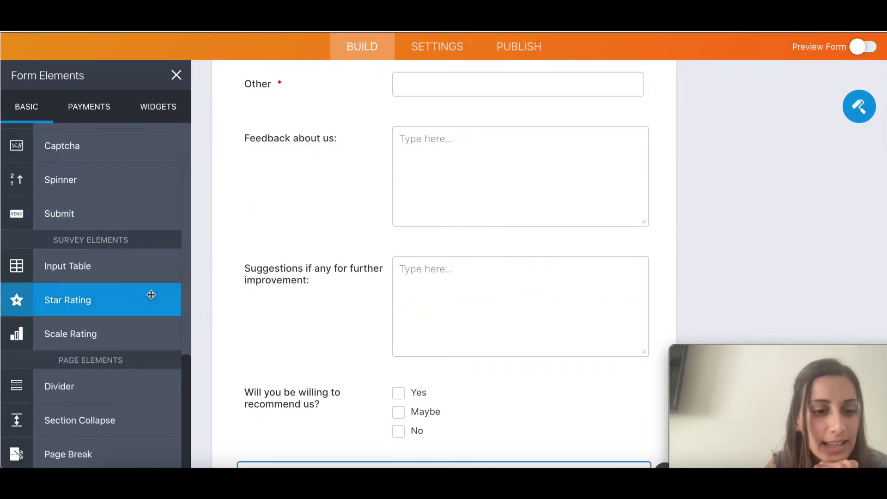
scroll(150, 293, up, 10)
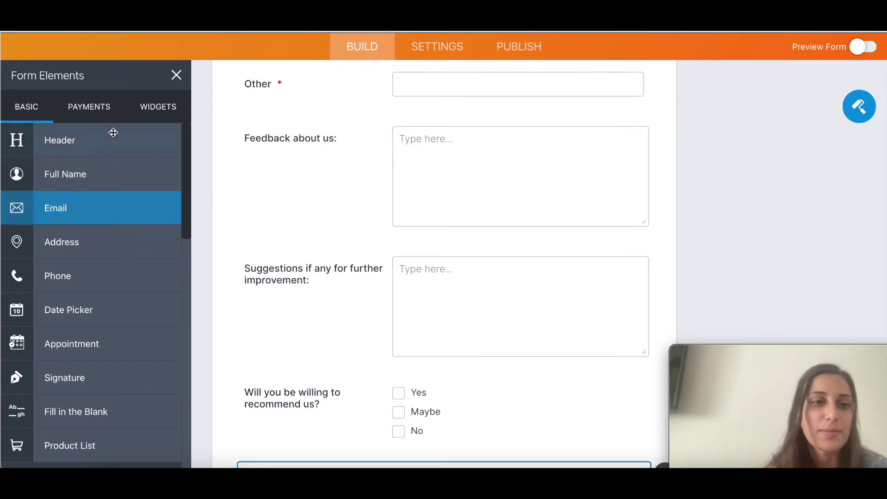
click(104, 116)
scroll(121, 250, down, 3)
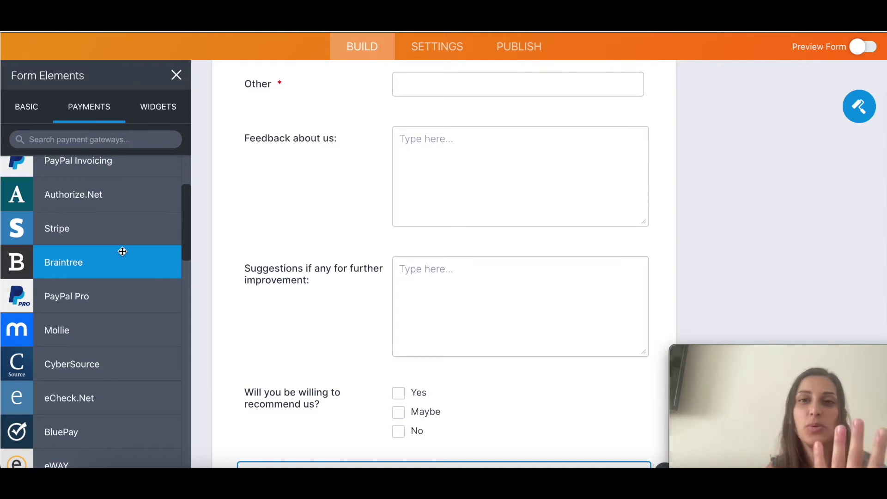
scroll(123, 252, up, 3)
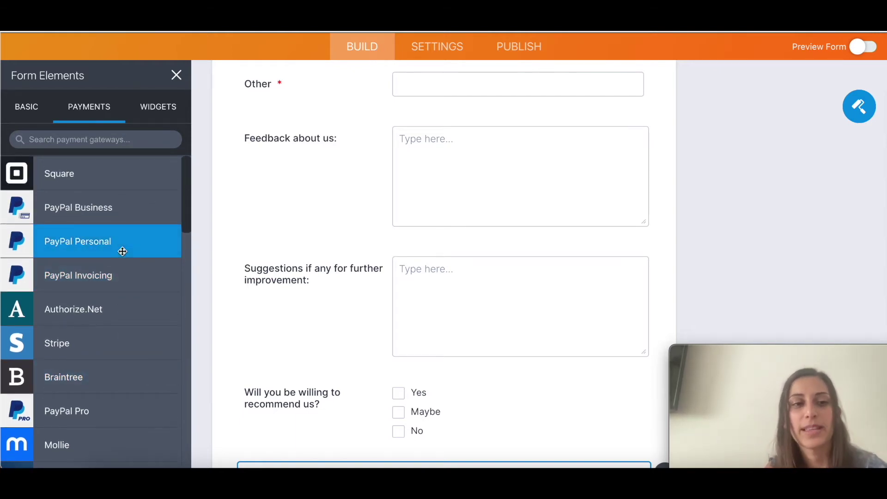
scroll(122, 229, down, 7)
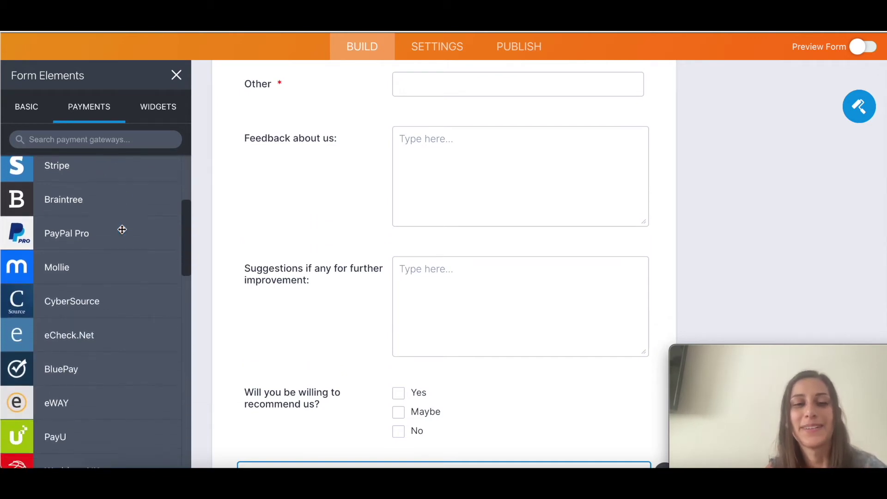
scroll(123, 230, down, 2)
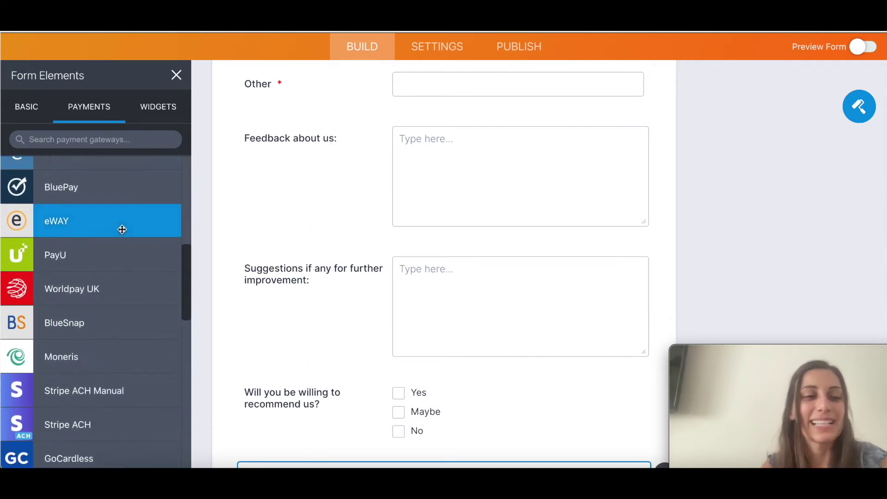
scroll(122, 224, down, 2)
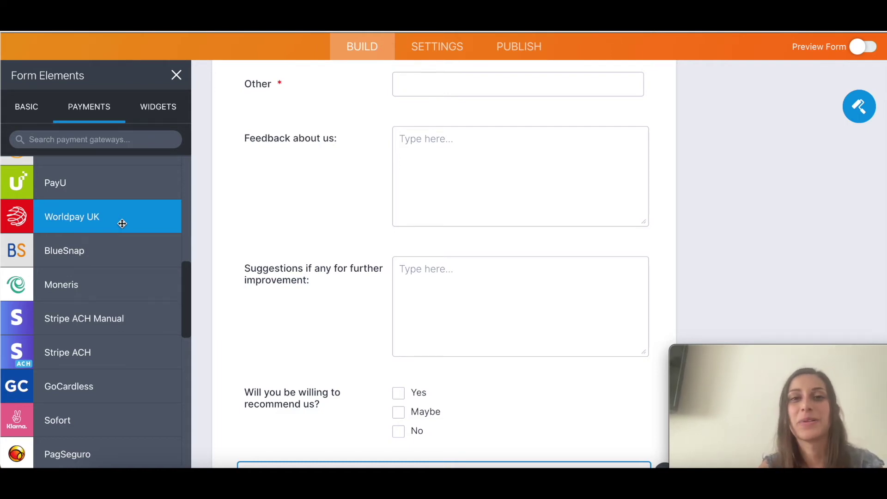
scroll(89, 261, down, 10)
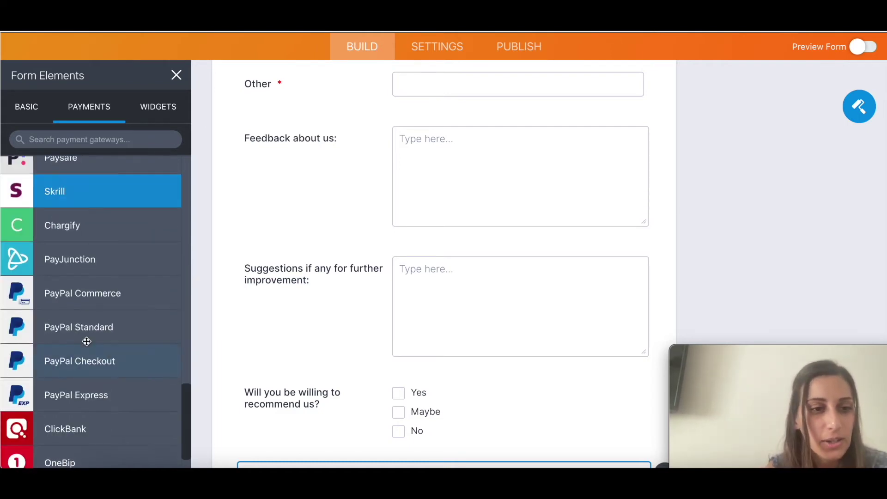
scroll(103, 235, up, 3)
scroll(109, 366, up, 10)
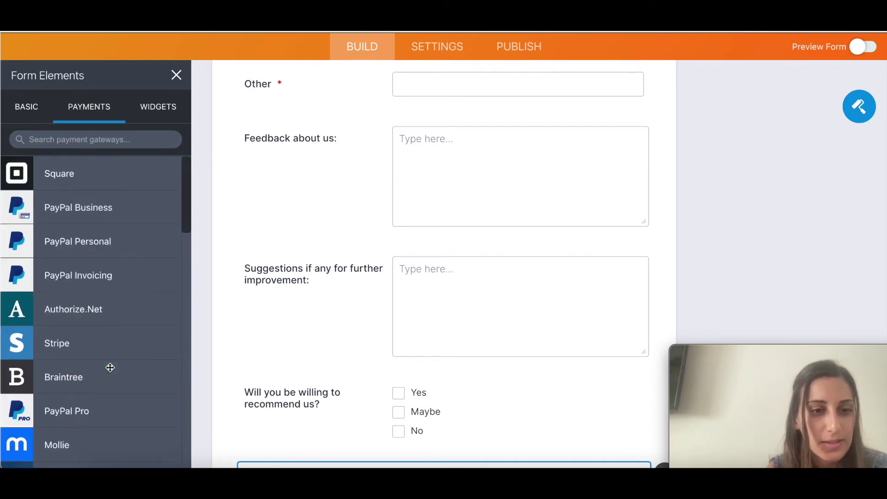
click(135, 219)
Step: Add the PayPal Business My Products field and place it below the Heading
drag(739, 356, 100, 308)
click(406, 199)
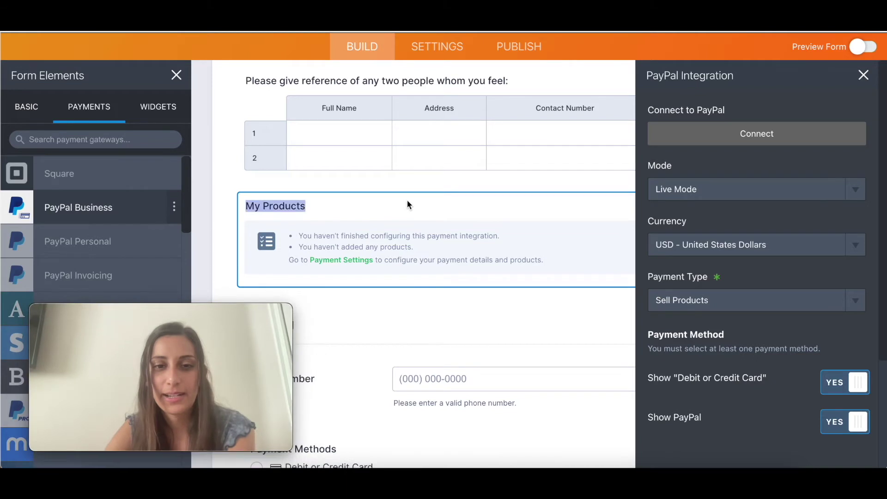
drag(383, 195, 390, 333)
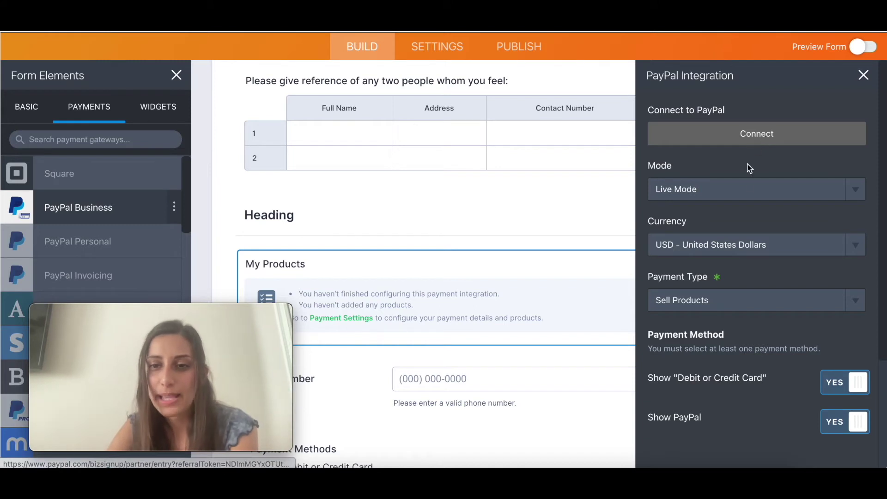
Step: Review the PayPal Integration settings and close them unconfigured
scroll(744, 193, down, 1)
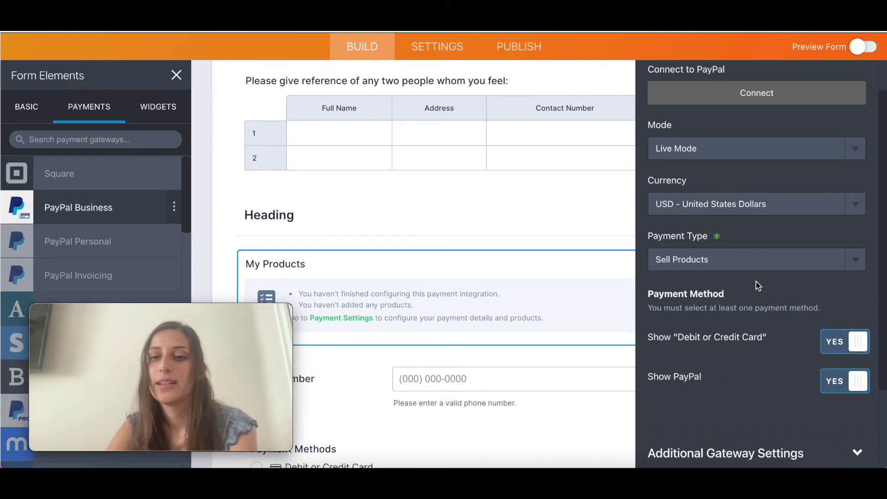
scroll(756, 281, down, 2)
scroll(756, 281, down, 1)
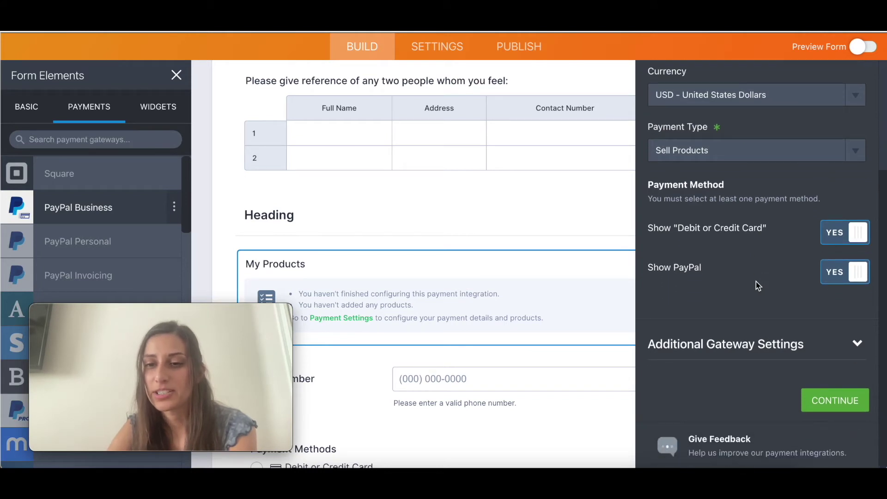
scroll(741, 371, up, 4)
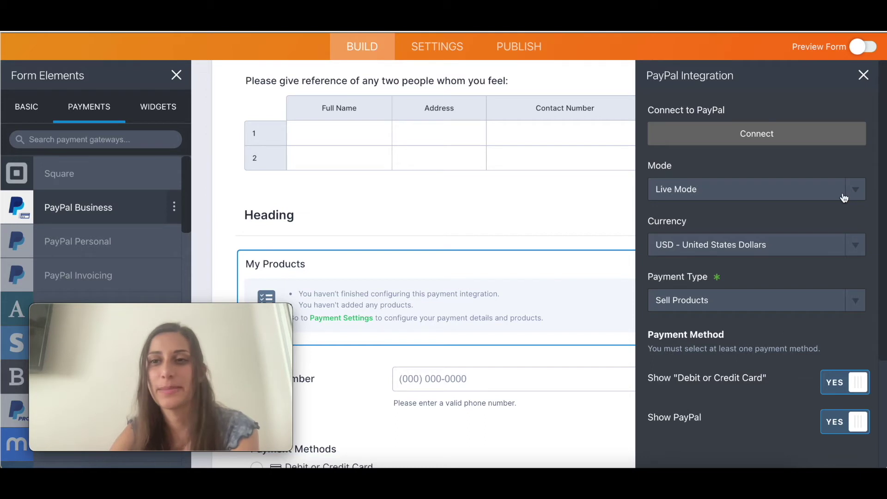
click(863, 76)
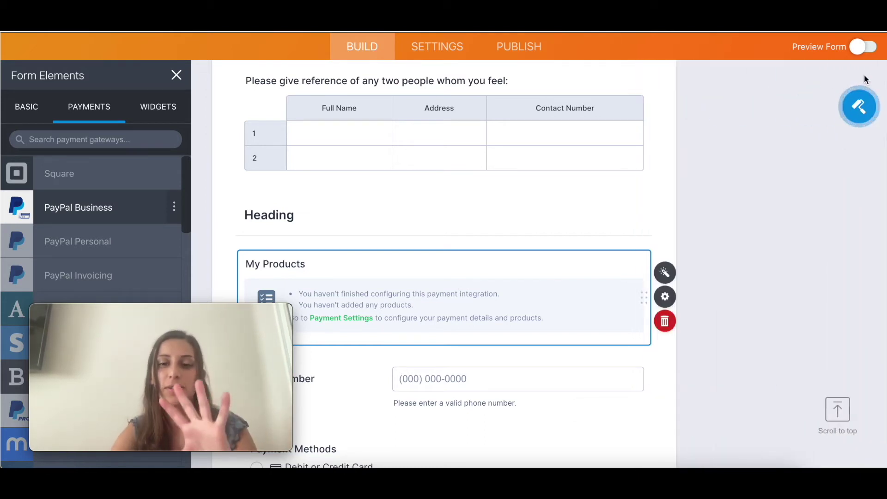
Step: Delete the Phone Number field from the form
scroll(476, 190, down, 5)
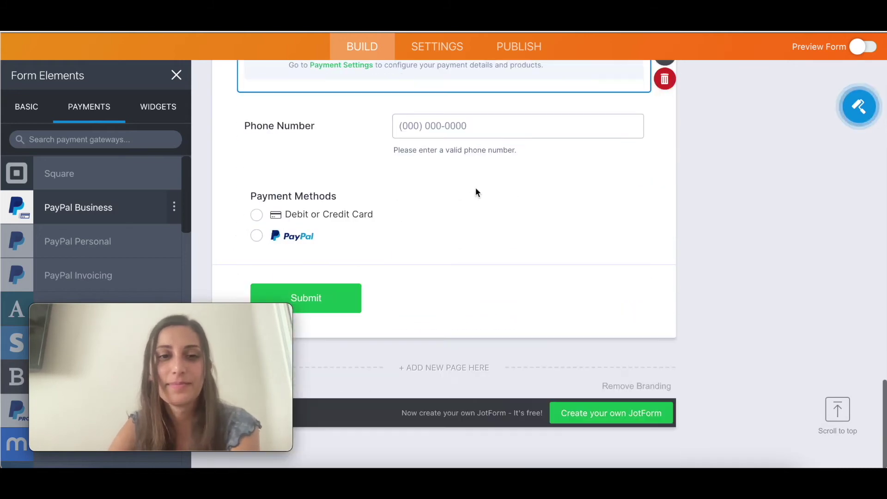
click(582, 134)
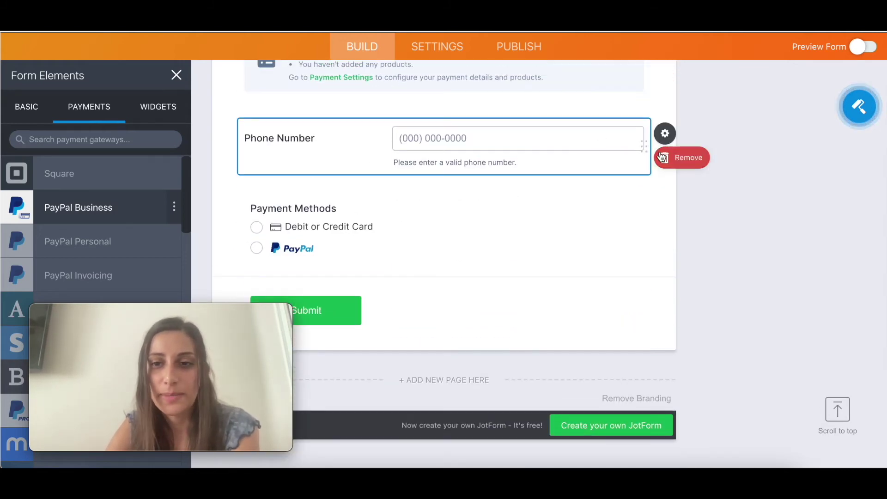
click(663, 157)
Step: Rename the Heading to 'Payment Options', sized Small and centre-aligned
scroll(511, 239, up, 5)
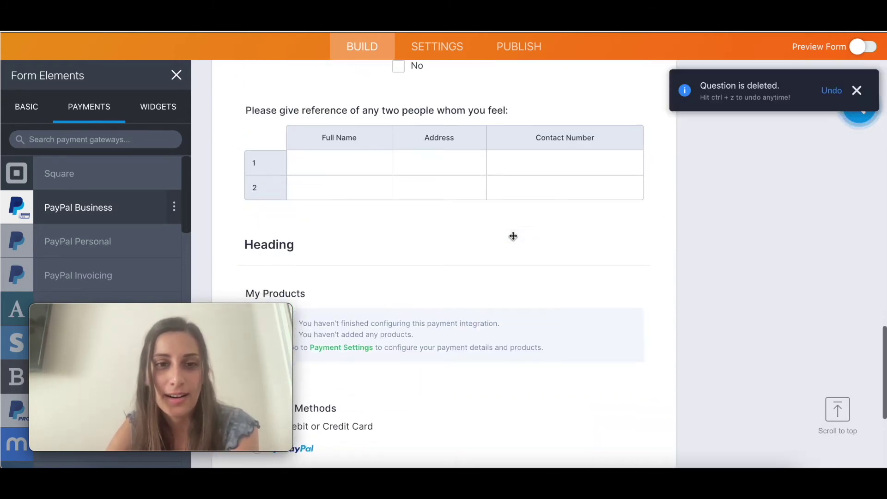
click(252, 248)
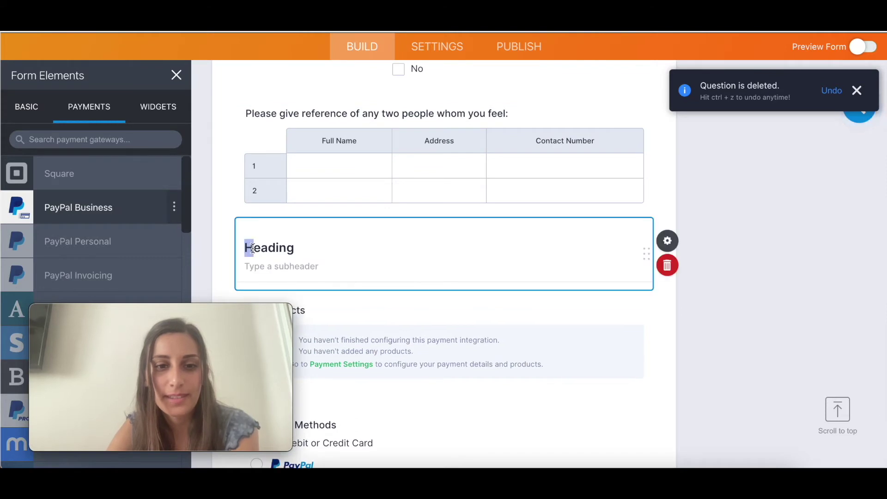
double_click(324, 252)
text(Payment)
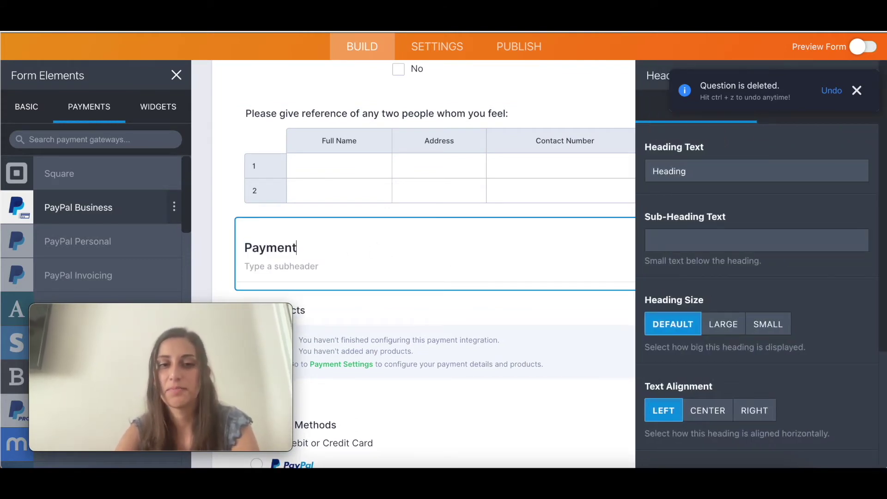
text( Options)
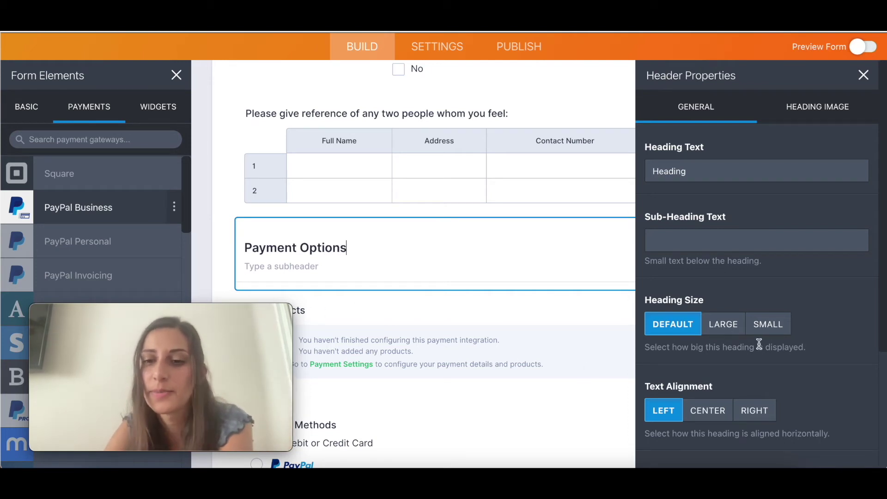
click(727, 325)
click(767, 325)
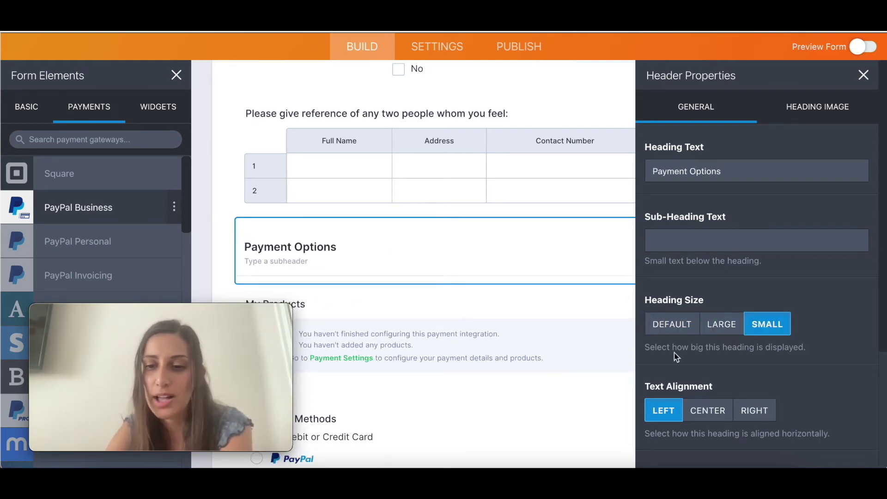
click(707, 410)
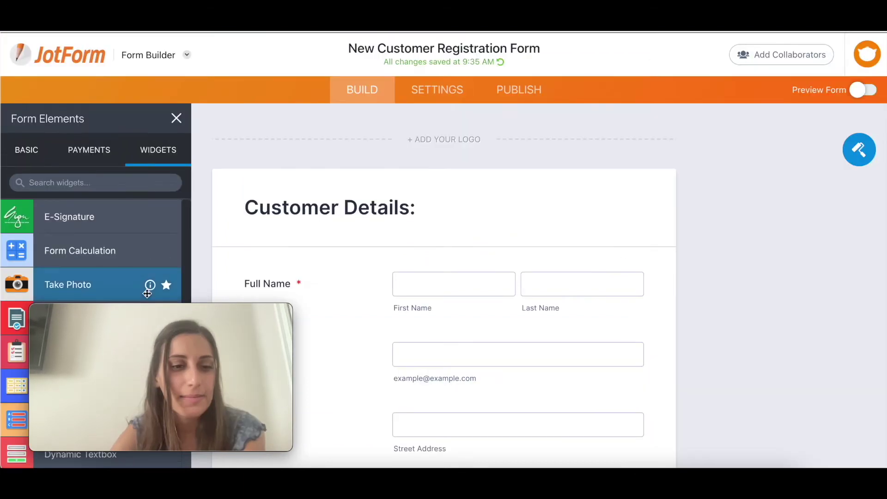
drag(186, 311, 750, 334)
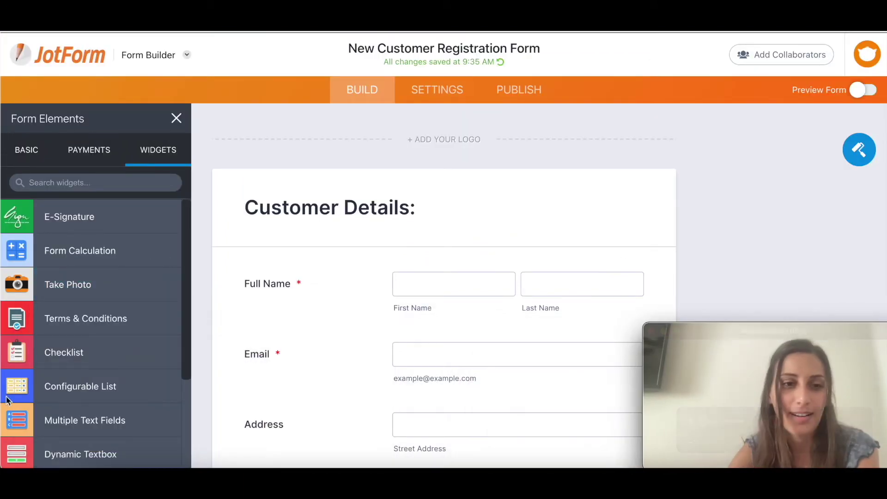
scroll(69, 222, down, 5)
scroll(66, 304, down, 3)
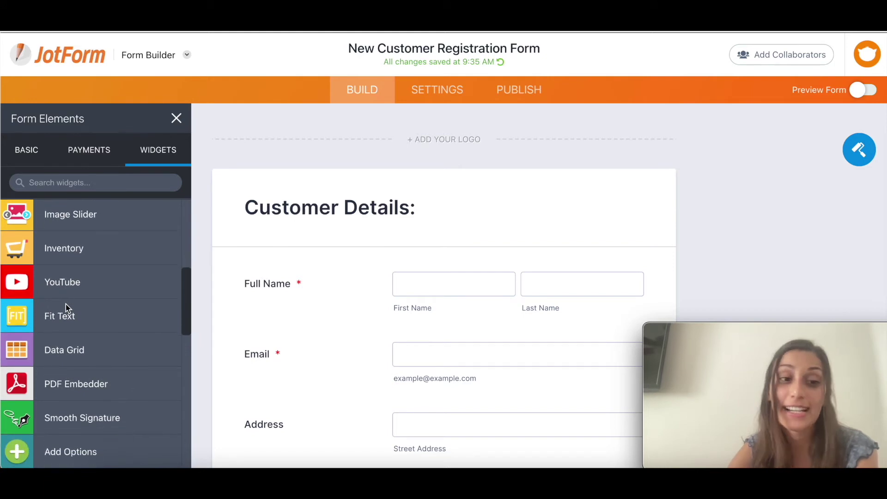
scroll(78, 271, down, 2)
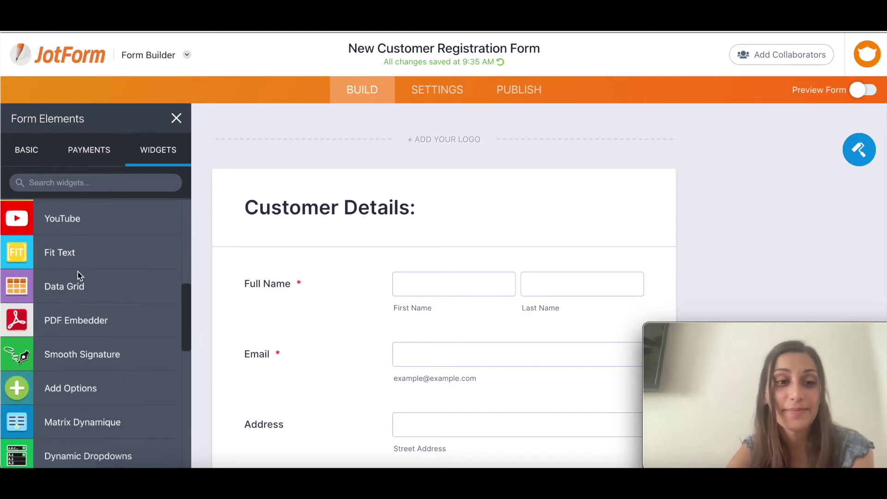
click(88, 224)
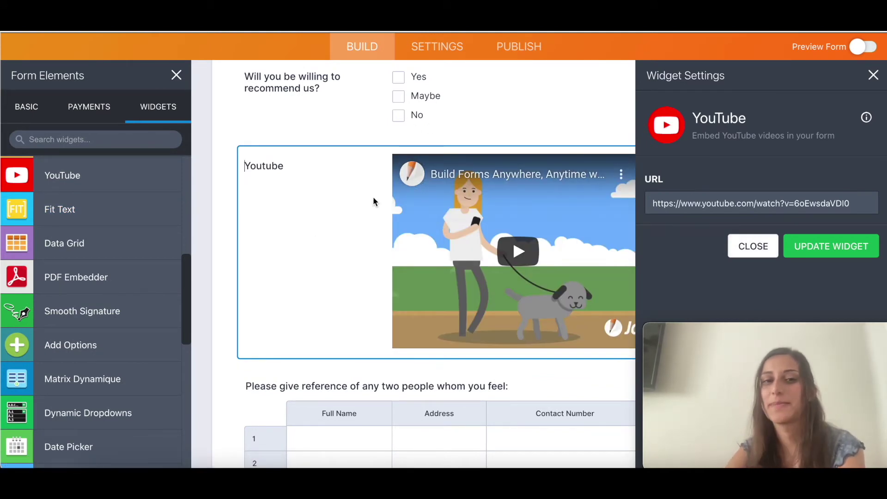
drag(323, 205, 344, 459)
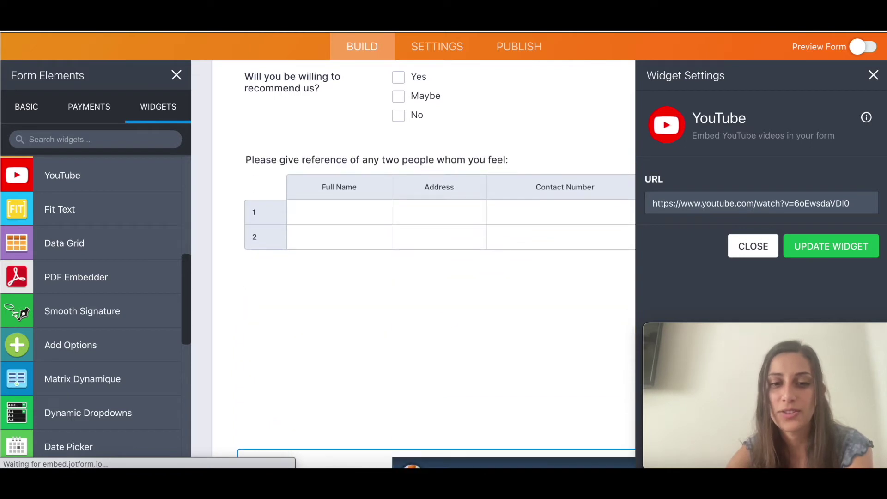
scroll(340, 372, down, 5)
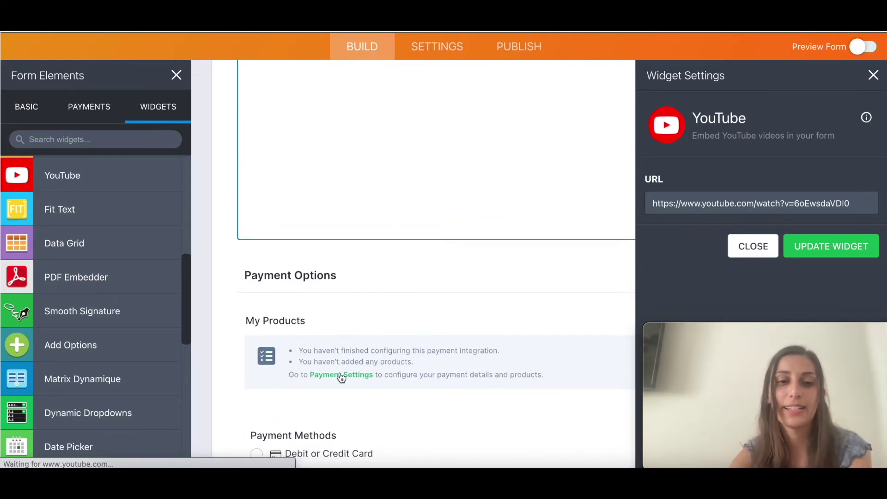
drag(361, 151, 335, 361)
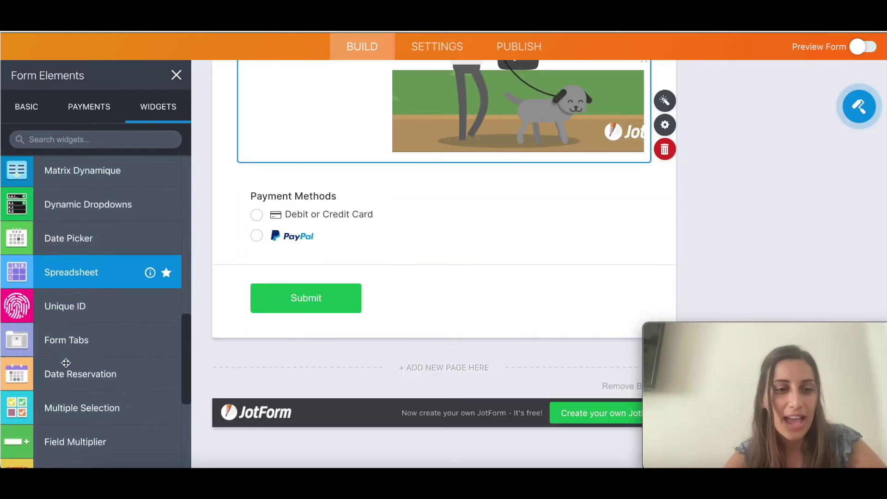
scroll(65, 362, down, 4)
scroll(66, 363, down, 9)
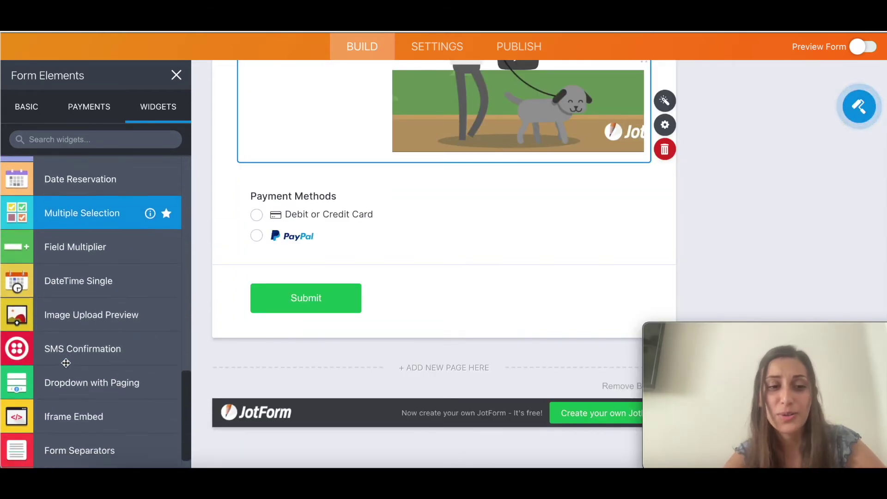
scroll(66, 363, up, 10)
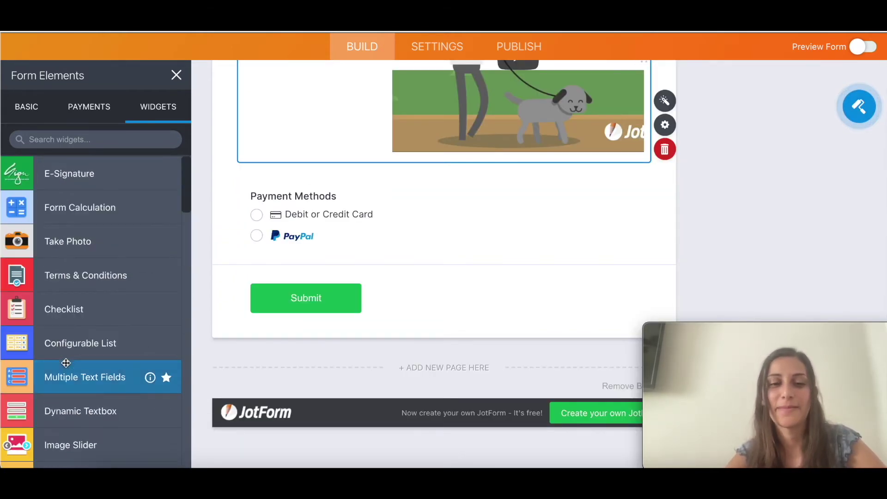
scroll(339, 253, up, 15)
click(408, 206)
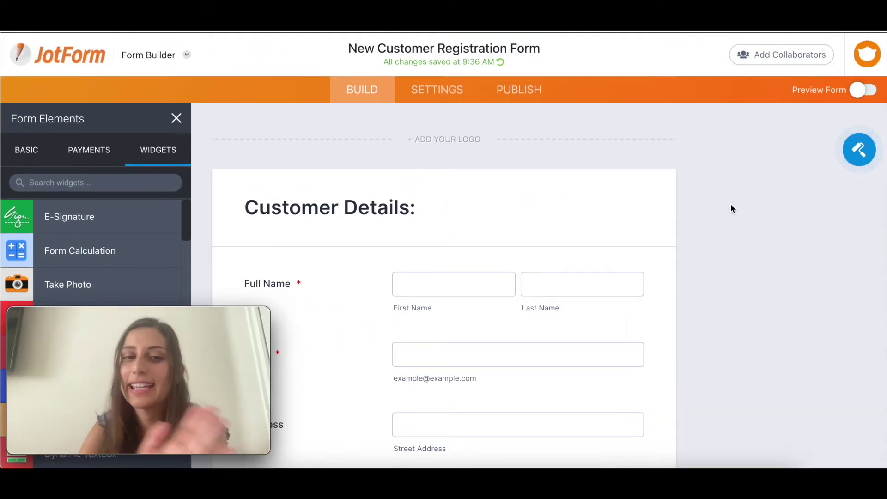
scroll(730, 206, down, 3)
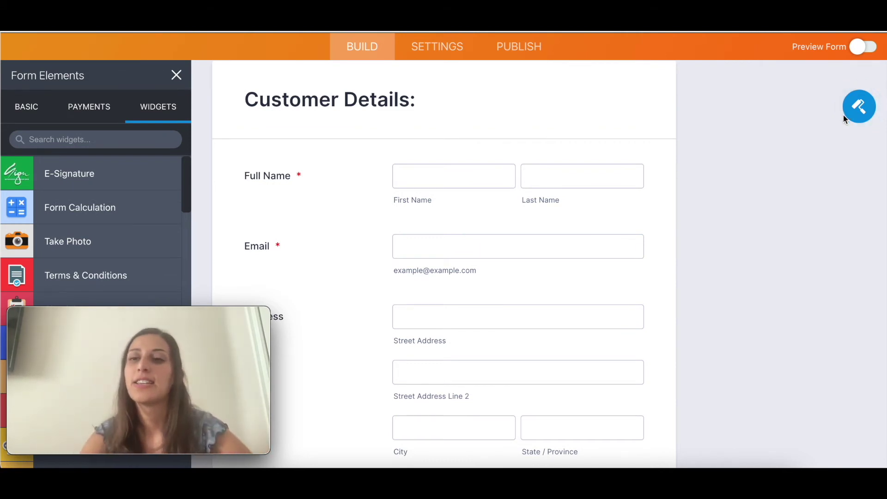
click(623, 110)
scroll(611, 253, up, 2)
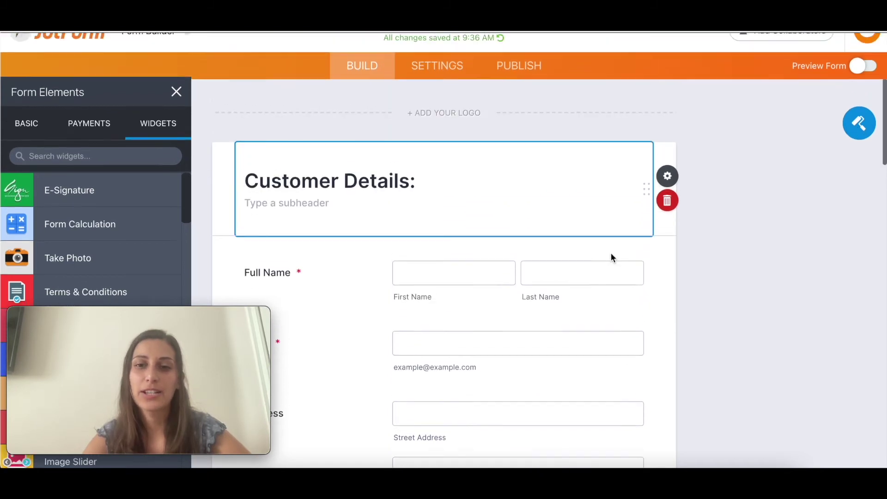
Step: Try the orange/yellow and beige/dark brown colour schemes, then the Clever Colorful theme
click(855, 148)
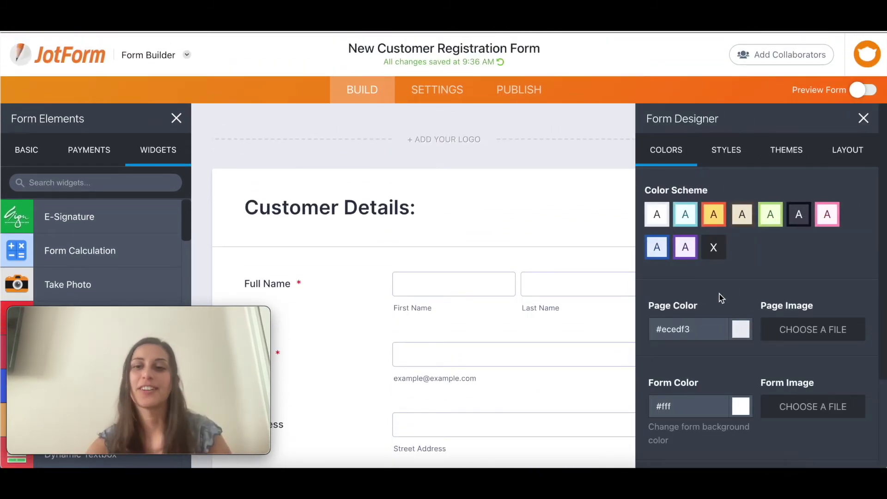
click(714, 215)
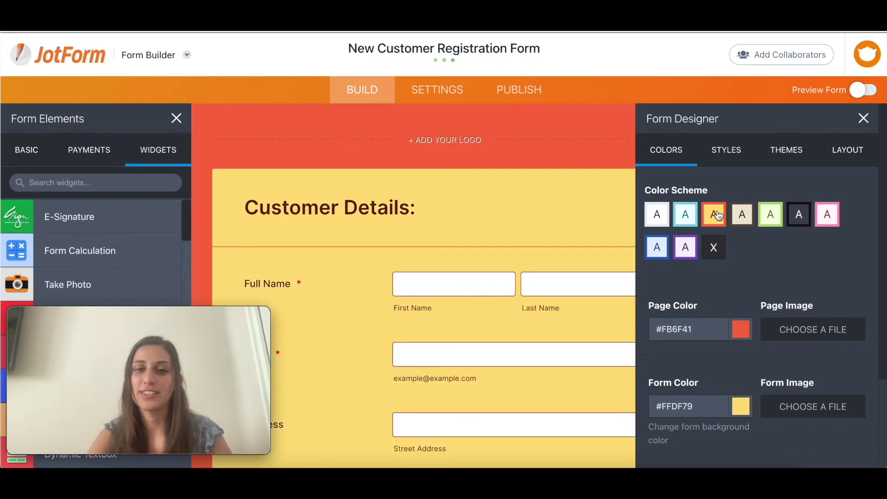
click(743, 217)
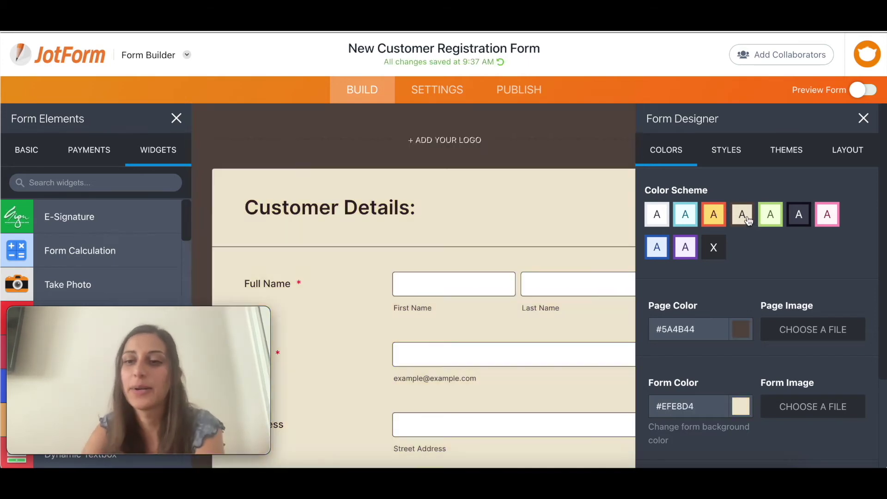
click(729, 152)
scroll(726, 249, down, 2)
click(786, 117)
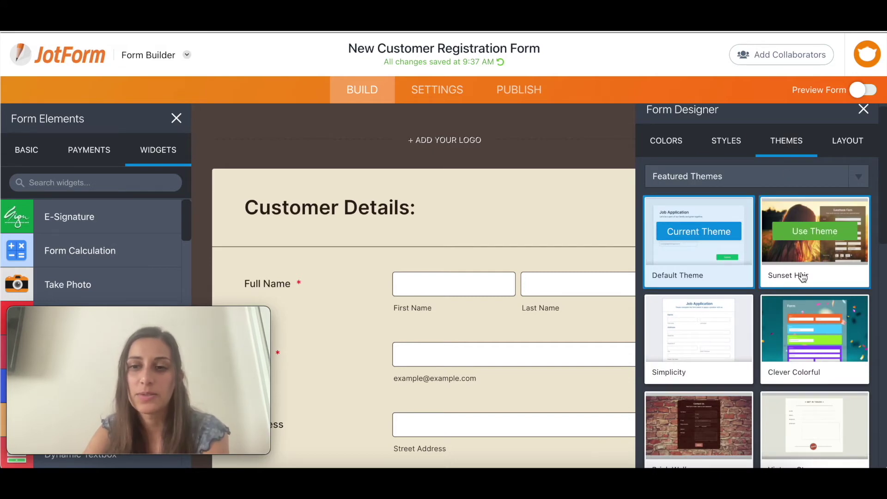
click(814, 328)
Step: Apply the Brick Wall theme and make it the default for new forms
scroll(436, 351, down, 6)
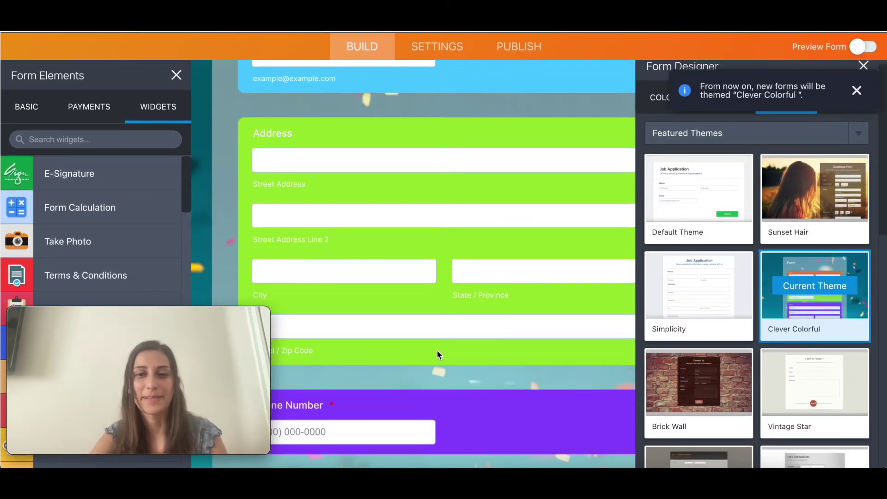
scroll(492, 285, down, 3)
mouse_move(672, 405)
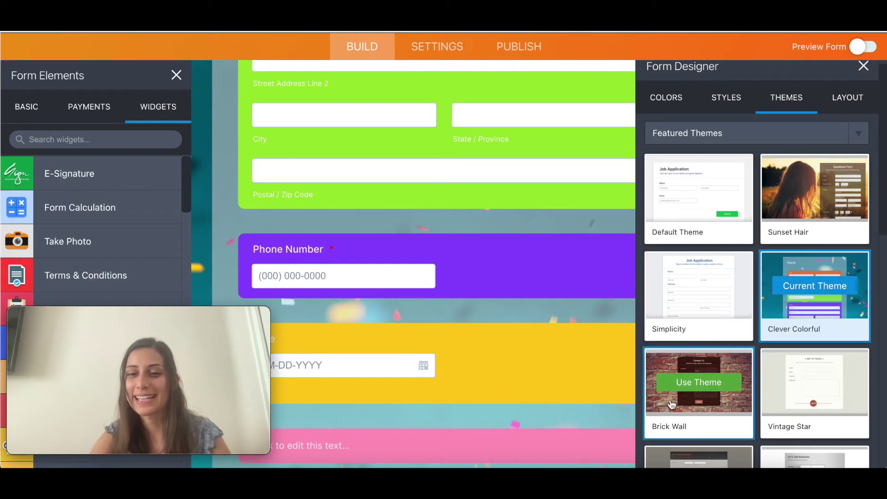
click(677, 387)
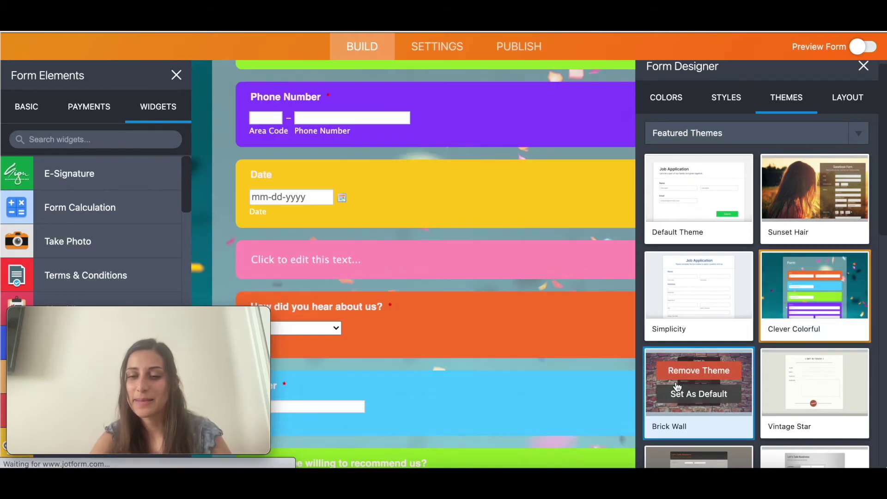
click(699, 395)
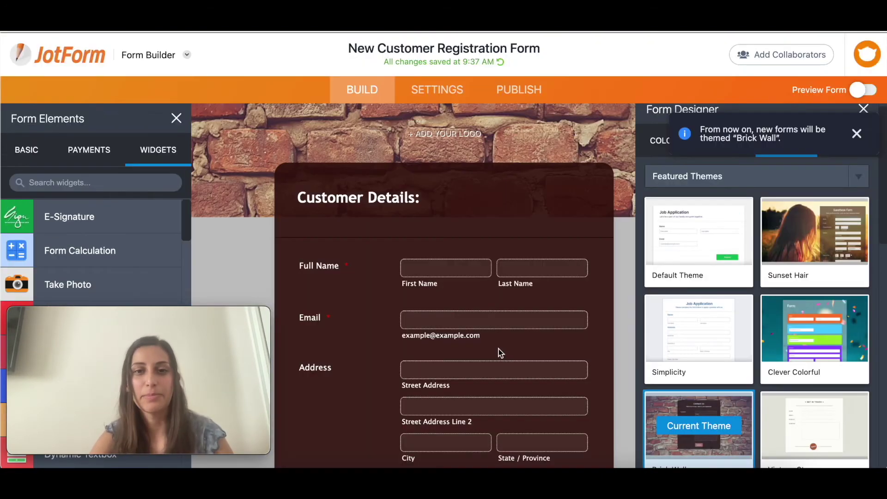
Step: Bring up the Form Designer's Layout options
scroll(716, 286, down, 10)
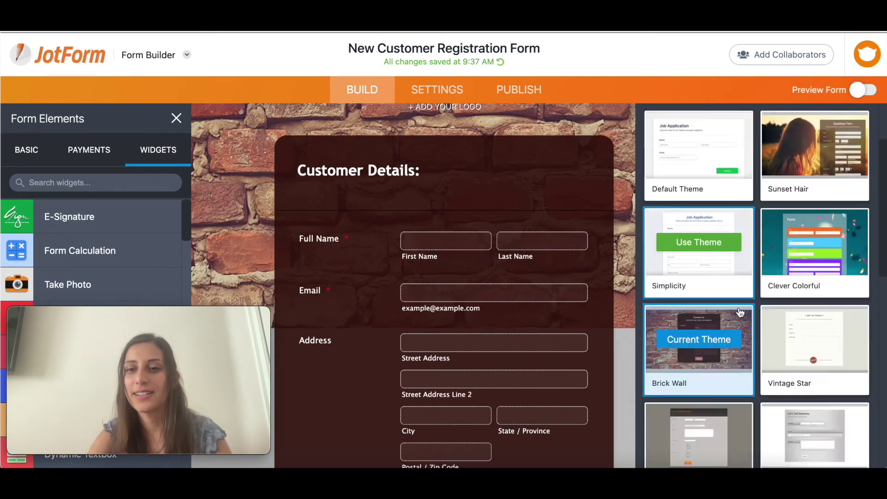
scroll(739, 313, up, 10)
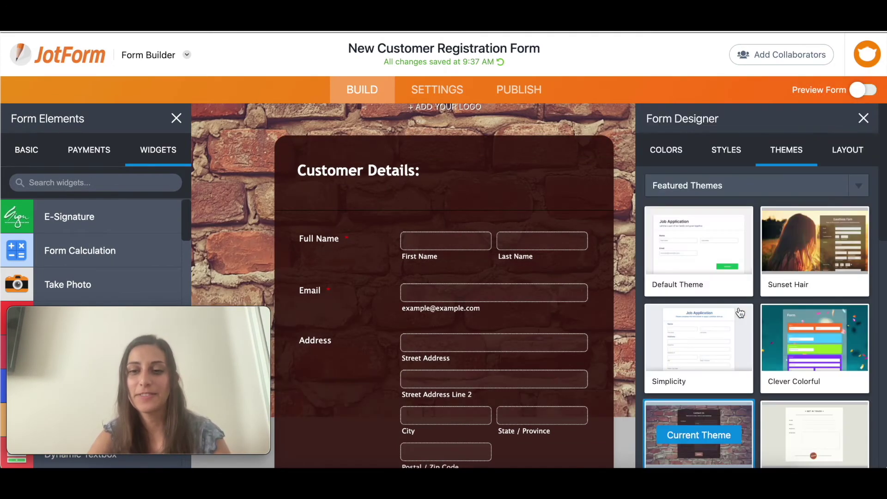
mouse_move(832, 236)
mouse_move(716, 257)
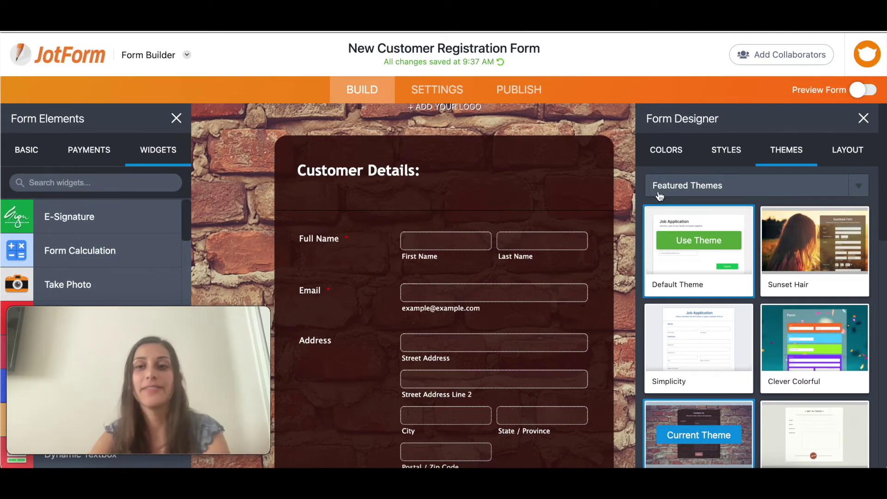
click(846, 151)
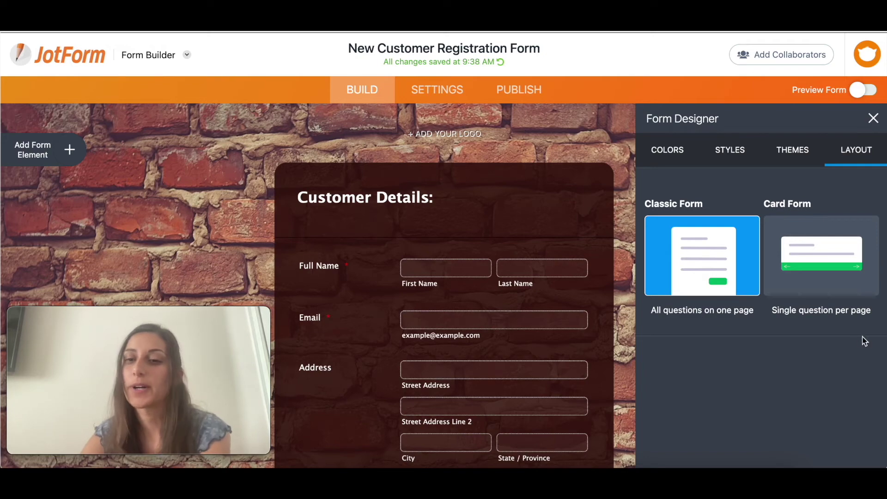
Step: Switch the form to Card Form layout and scroll through the one-question cards
scroll(385, 389, down, 10)
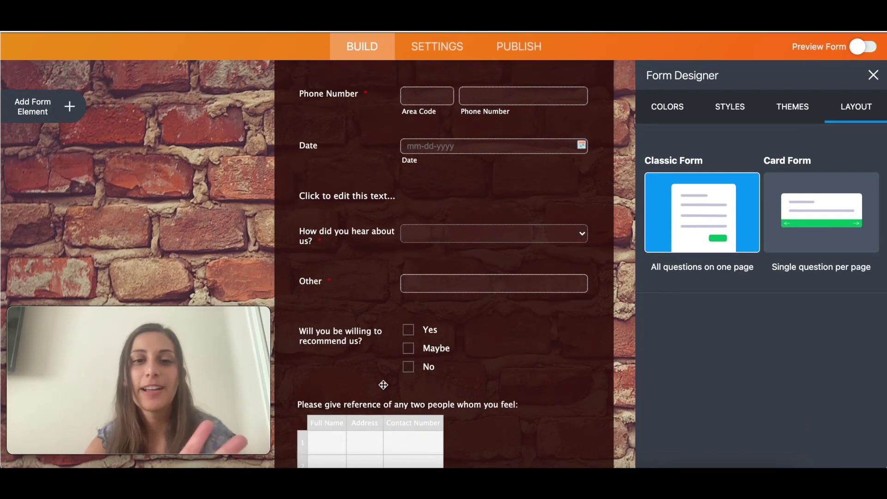
scroll(385, 390, down, 2)
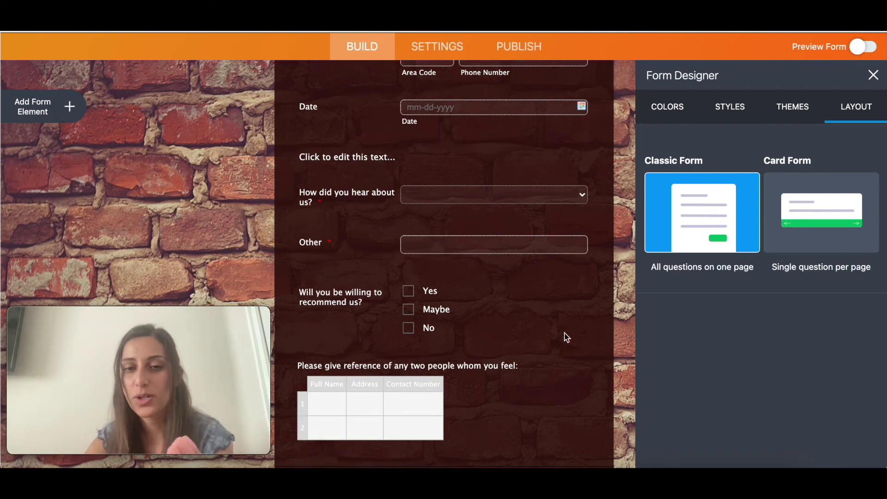
scroll(545, 334, up, 15)
click(795, 273)
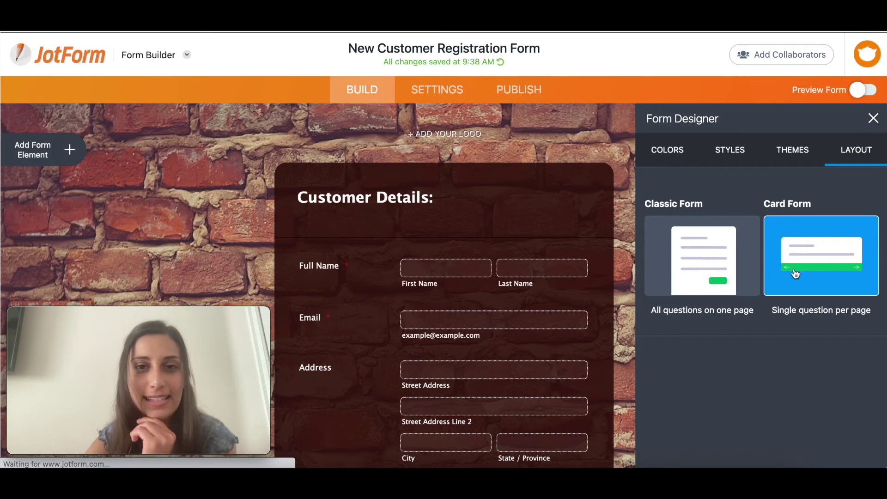
scroll(657, 323, down, 3)
scroll(658, 326, down, 8)
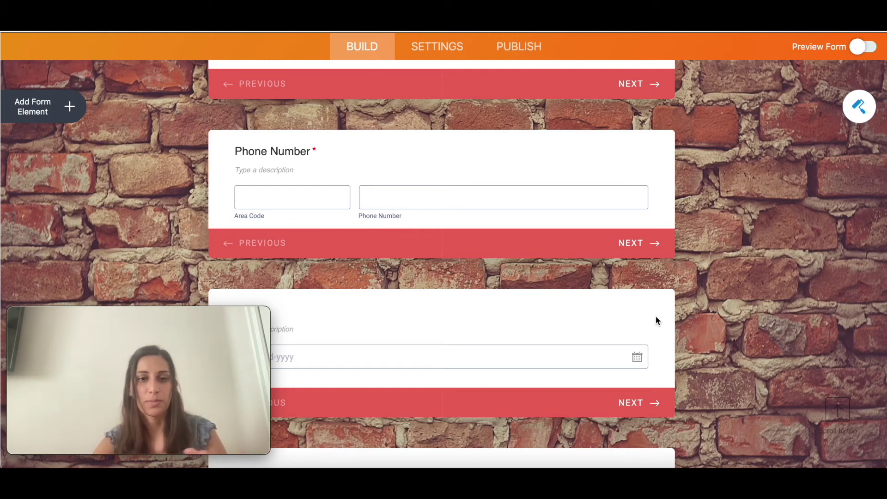
scroll(656, 319, up, 8)
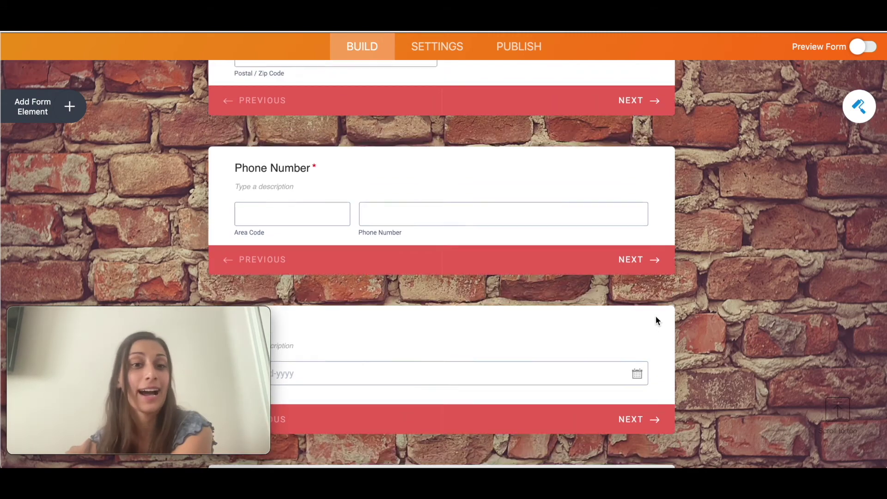
scroll(587, 209, up, 8)
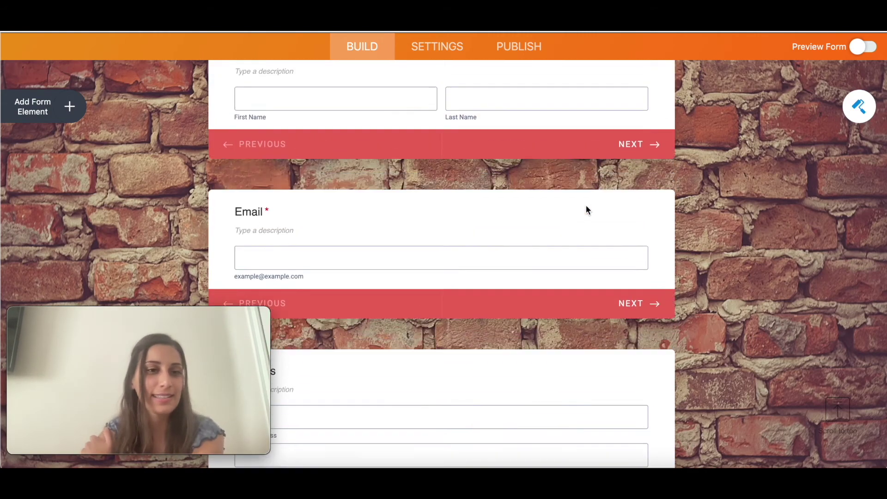
scroll(586, 208, down, 1)
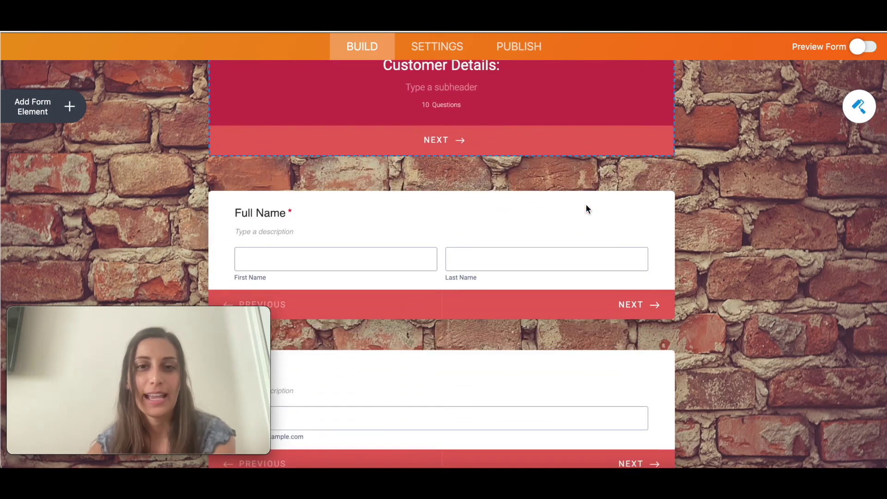
scroll(415, 154, up, 2)
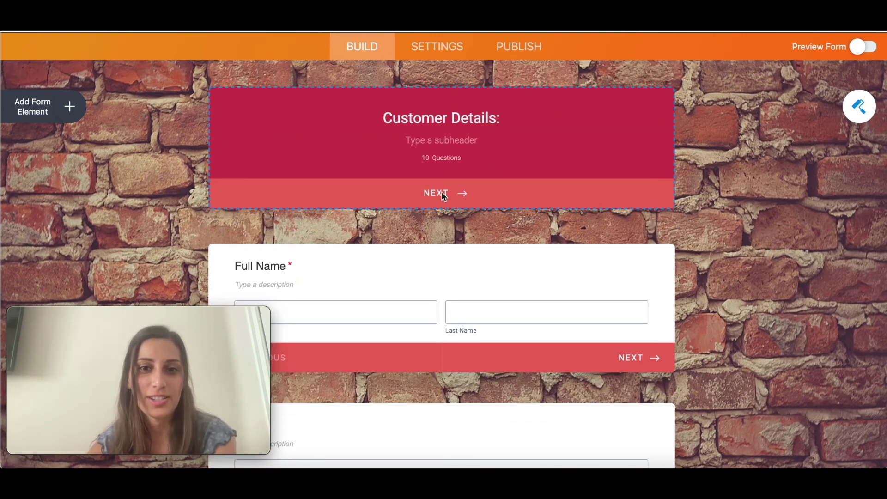
Step: Select the NEXT label on the welcome card, deselect it, and browse the remaining cards
double_click(443, 194)
click(466, 200)
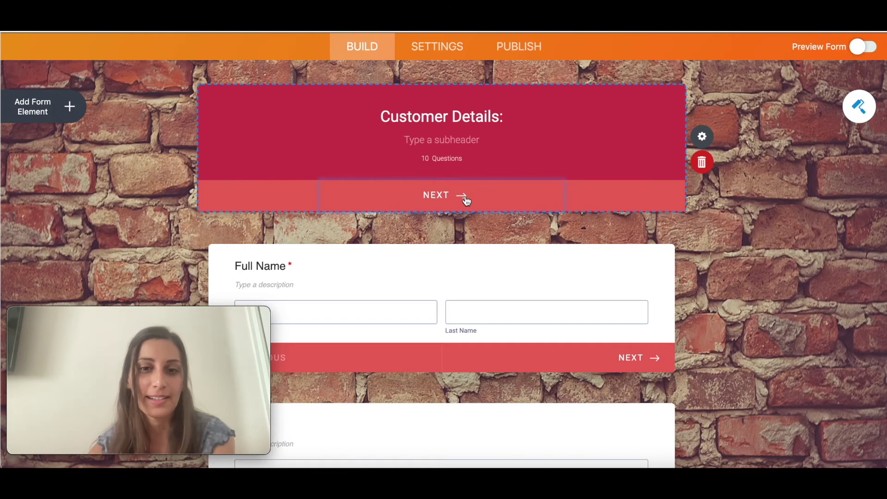
scroll(501, 292, down, 5)
scroll(500, 292, up, 2)
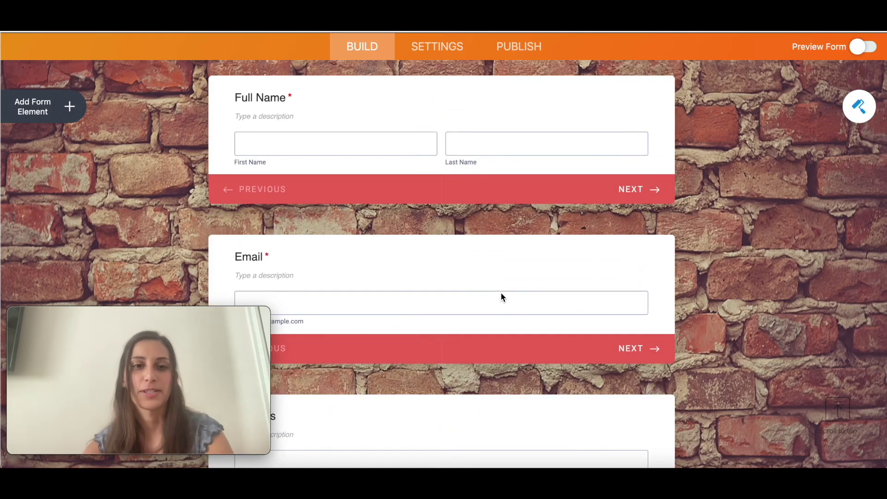
scroll(501, 292, down, 6)
scroll(500, 293, down, 10)
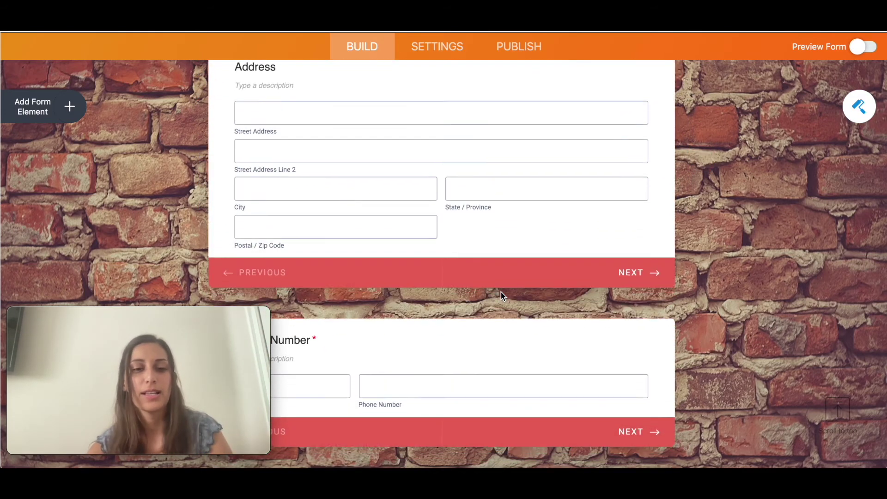
scroll(502, 293, down, 4)
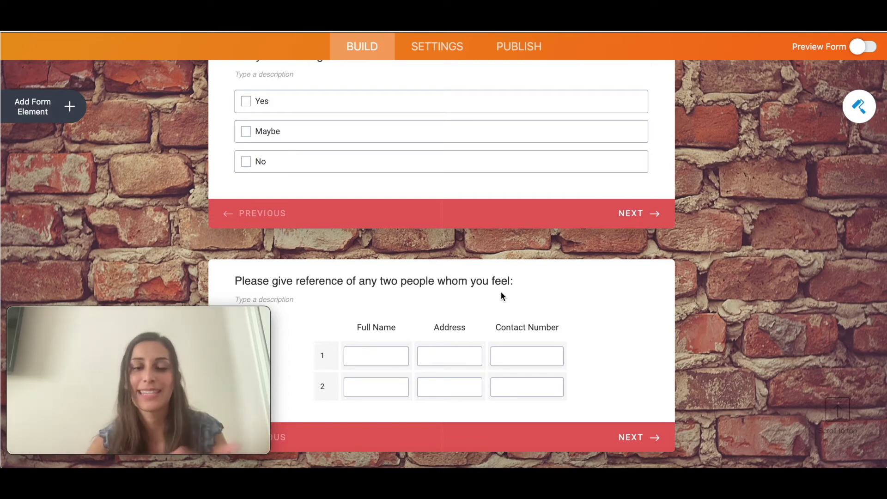
scroll(373, 159, up, 15)
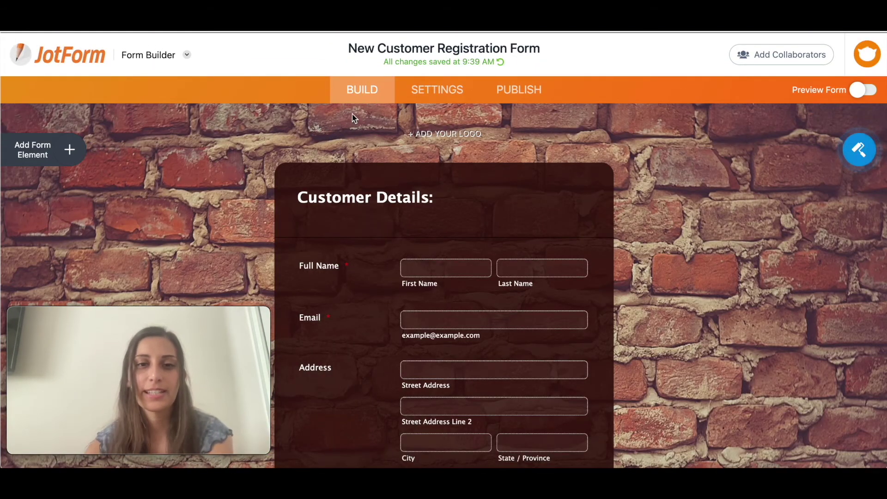
Step: In form Settings, view the email types under Add an email, then go to Conditions
click(418, 90)
mouse_move(212, 317)
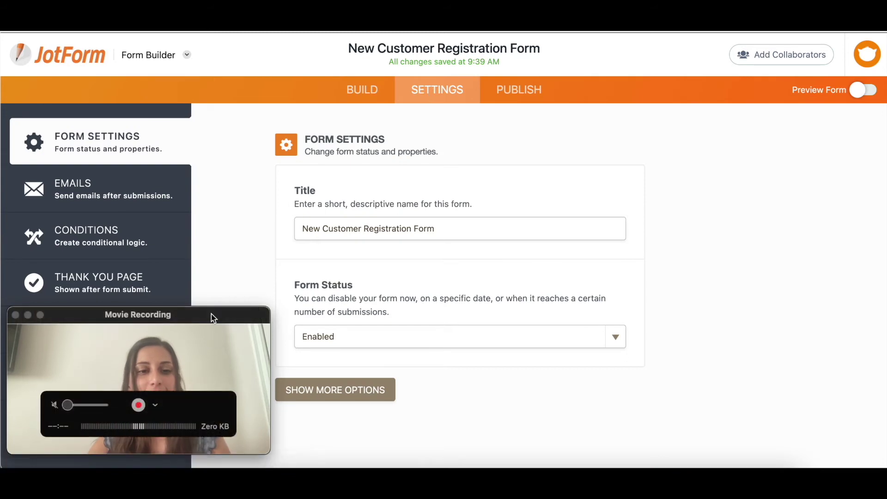
drag(211, 318, 825, 320)
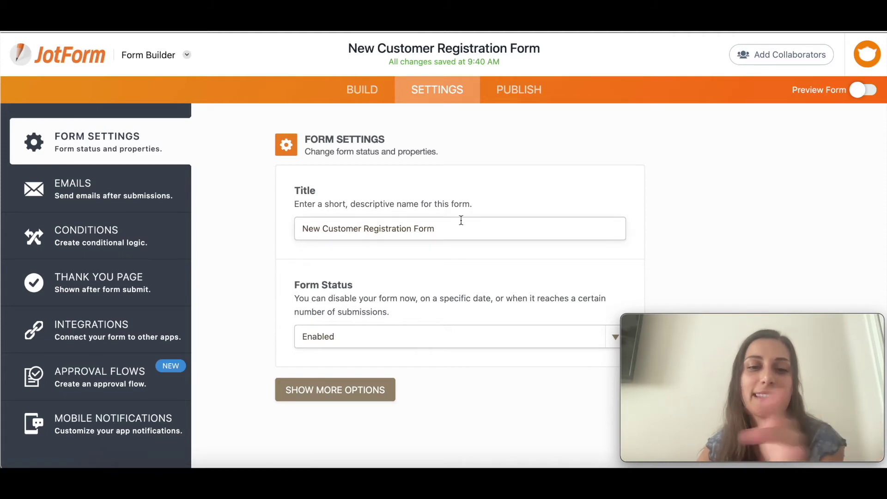
click(138, 206)
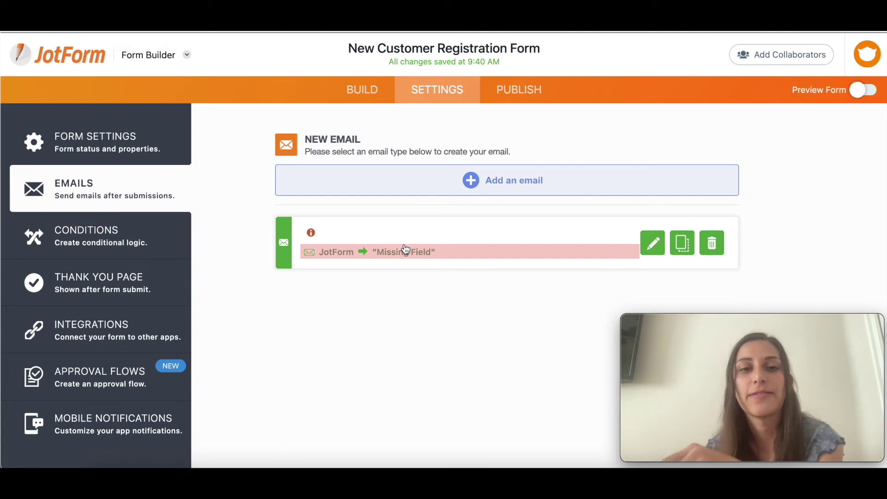
click(455, 175)
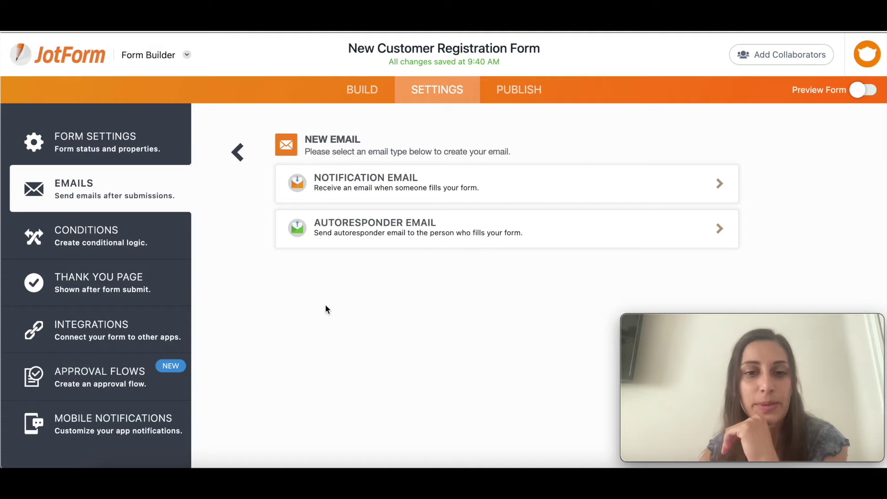
click(162, 258)
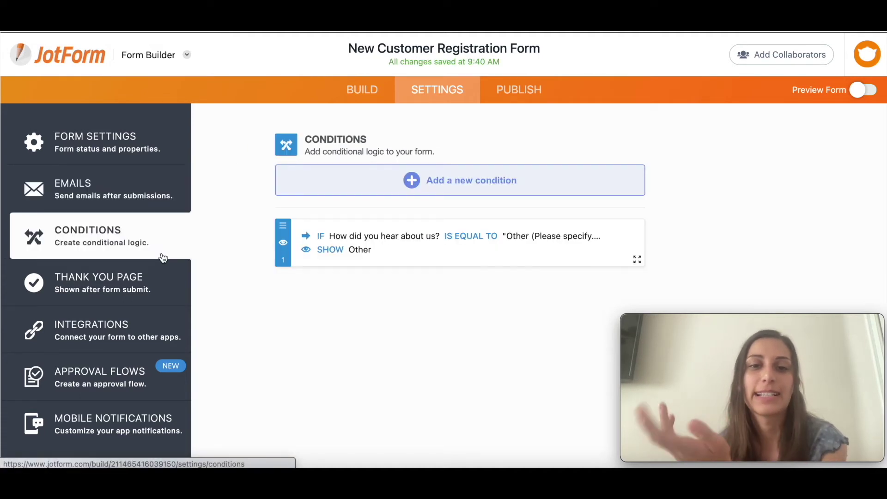
Step: Start a new condition of type Change "Thank You" Page
mouse_move(431, 259)
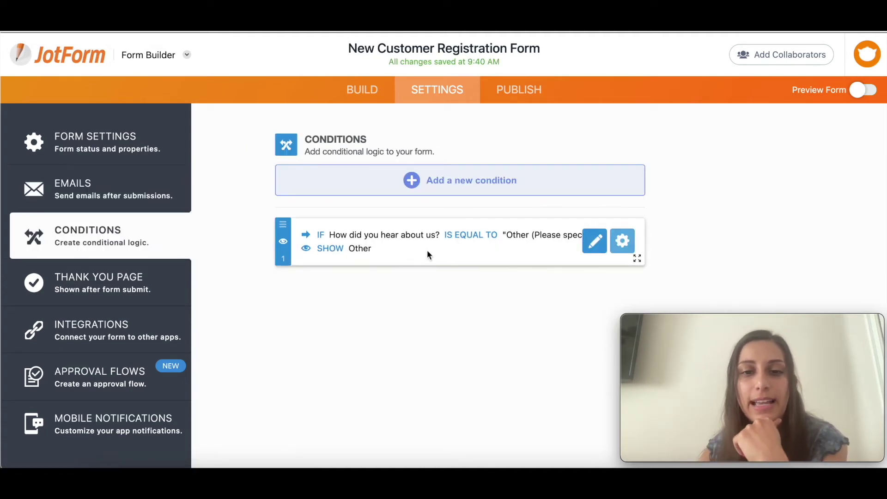
click(488, 191)
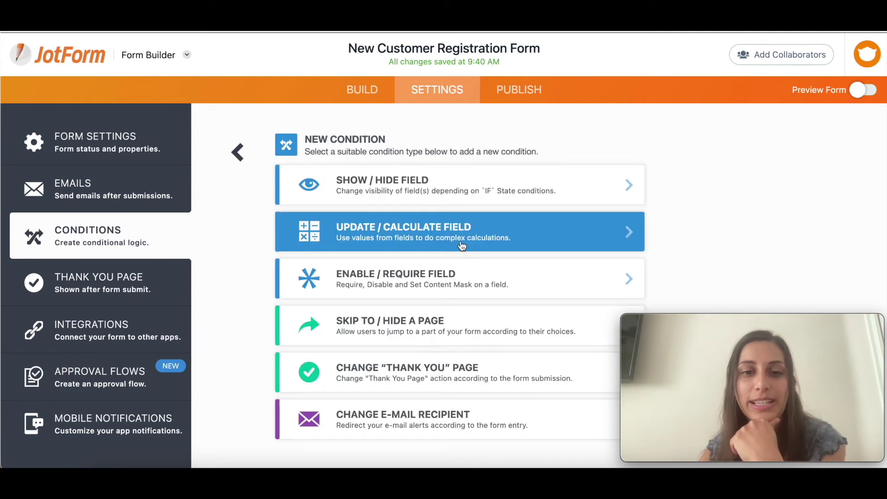
scroll(462, 245, down, 1)
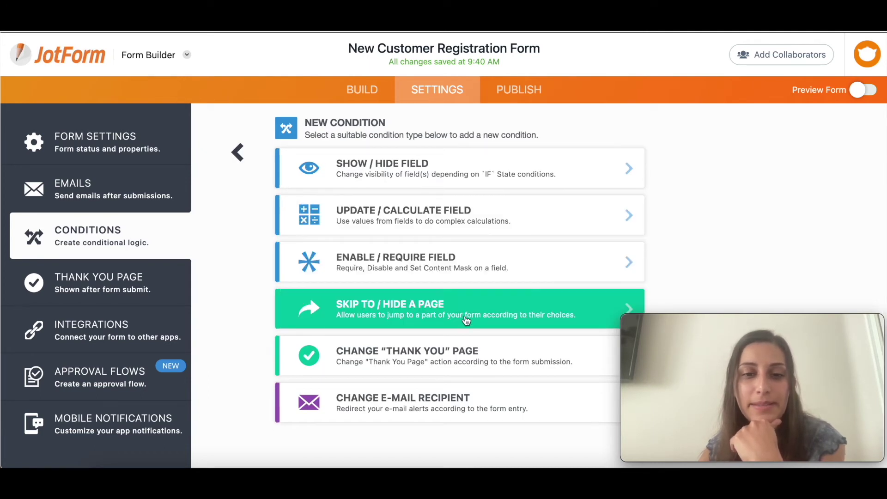
click(443, 363)
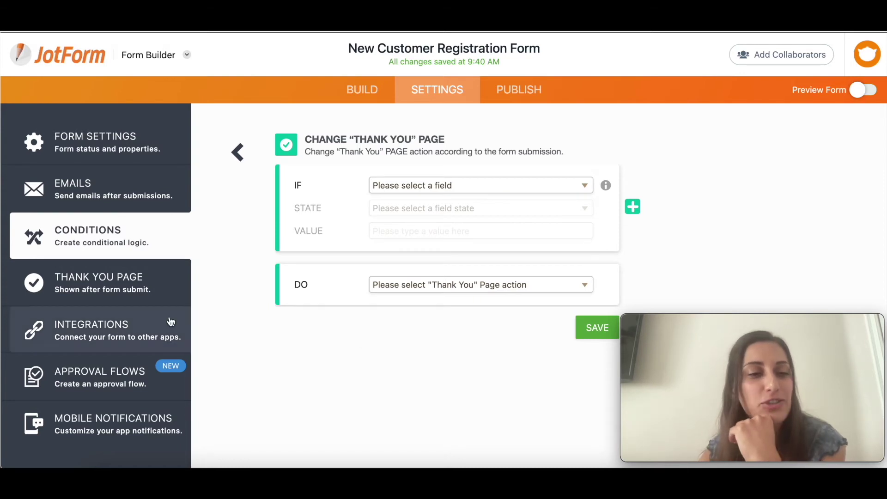
Step: Go to the Thank You Page settings and look over its message and layouts
click(152, 278)
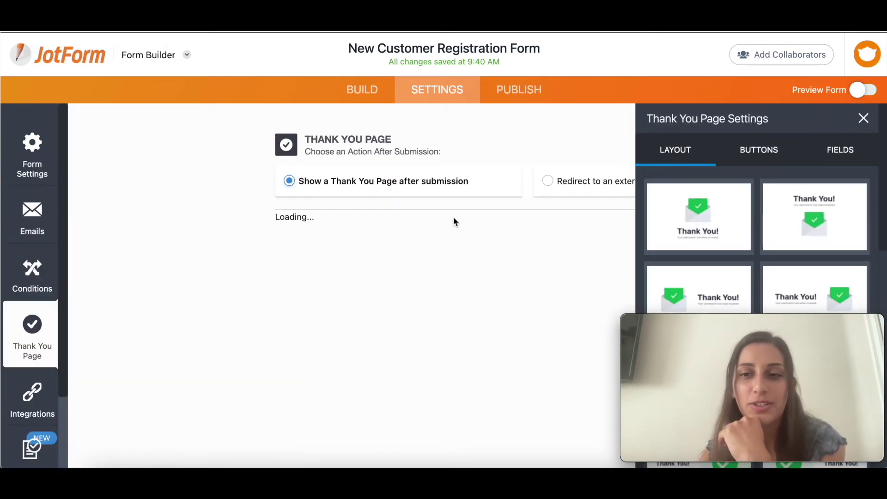
drag(686, 320, 64, 323)
scroll(350, 370, down, 5)
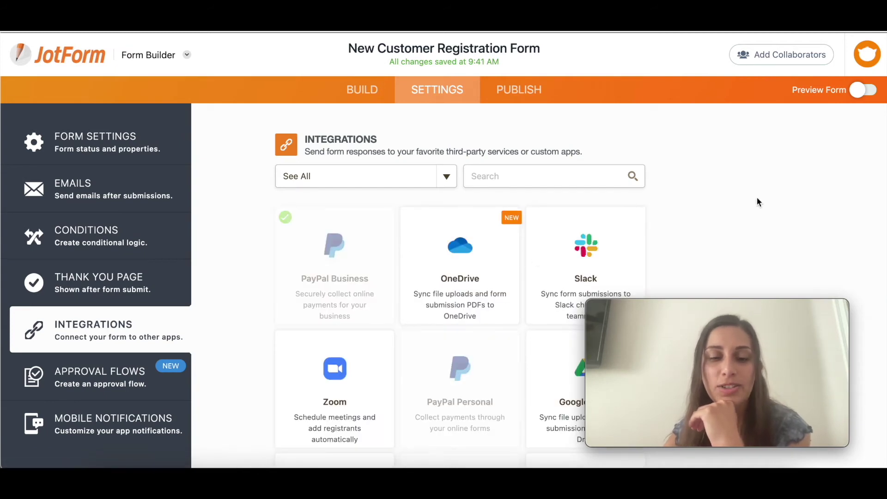
Step: Scroll through the integration cards, then open Approval Flows showing the APPROVAL flow
scroll(757, 198, down, 3)
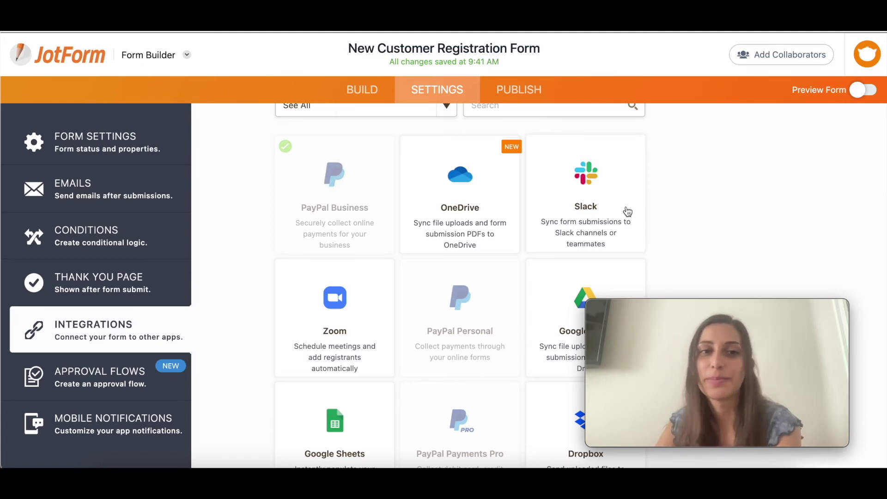
scroll(683, 183, down, 3)
scroll(665, 172, down, 10)
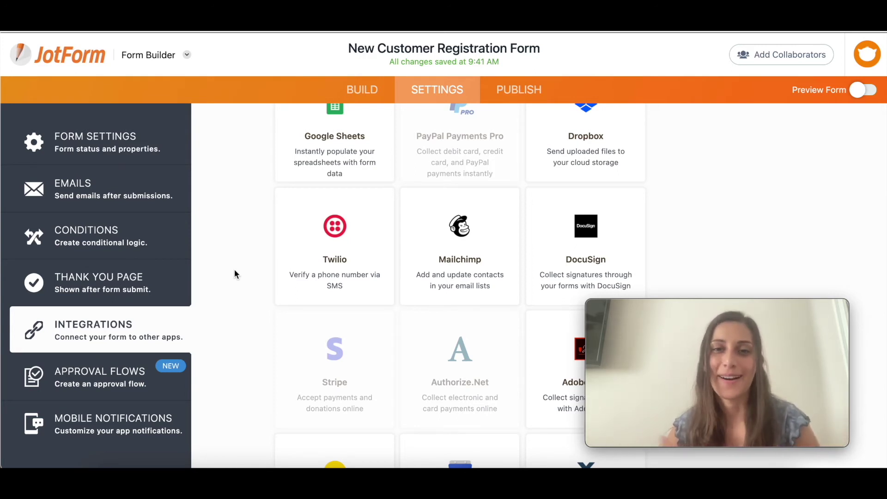
click(133, 365)
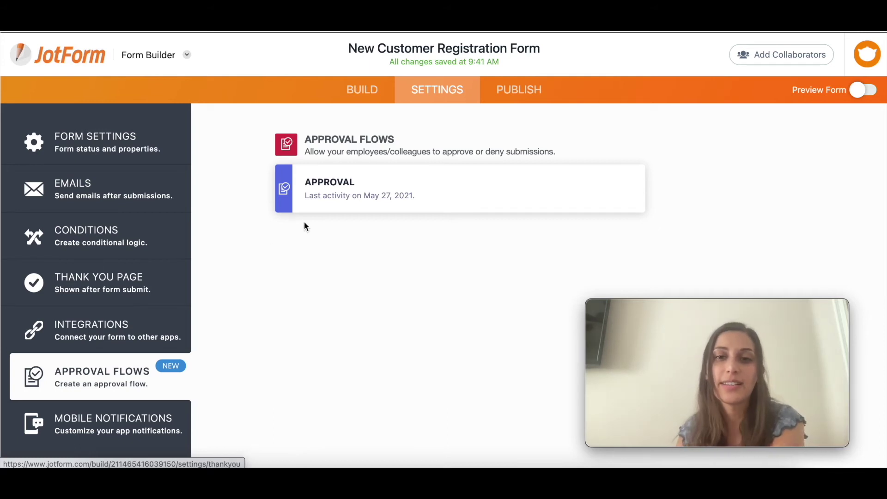
Step: Move from the APPROVAL flow card to the JotForm Approvals overview page
mouse_move(416, 210)
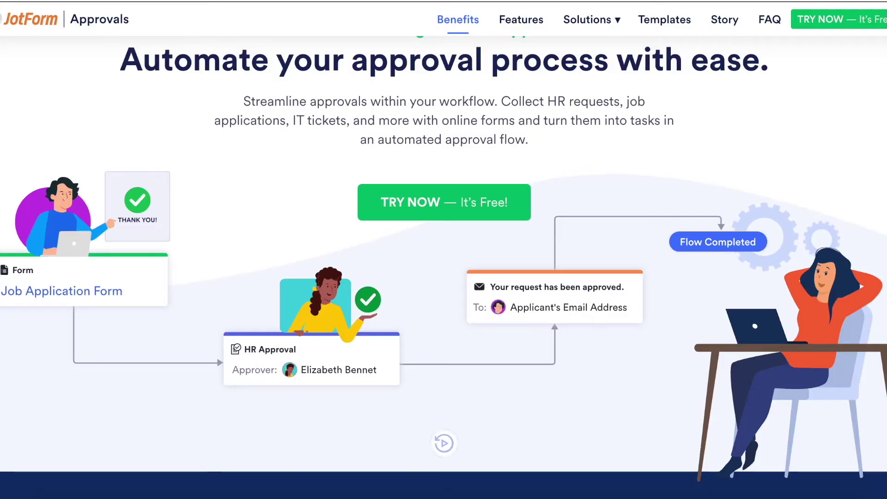
Step: Read down the JotForm Approvals page until the Approval flow opens in the BUILD view
scroll(444, 259, down, 2)
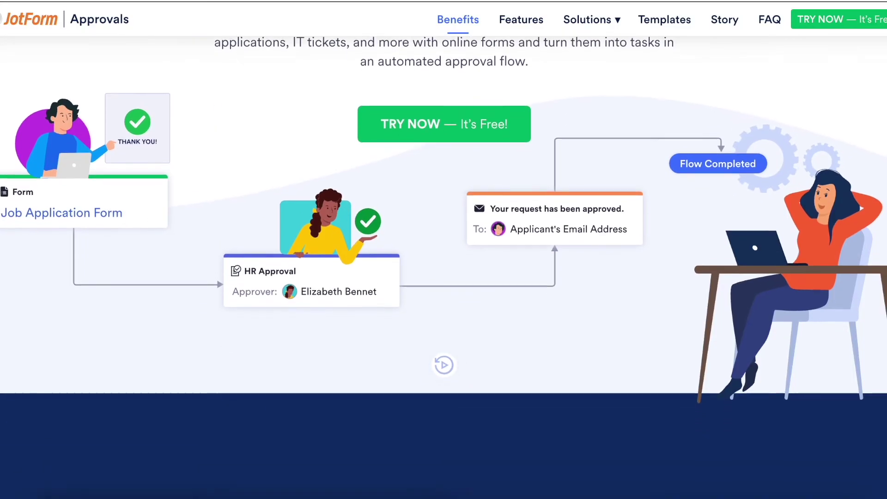
scroll(444, 258, down, 3)
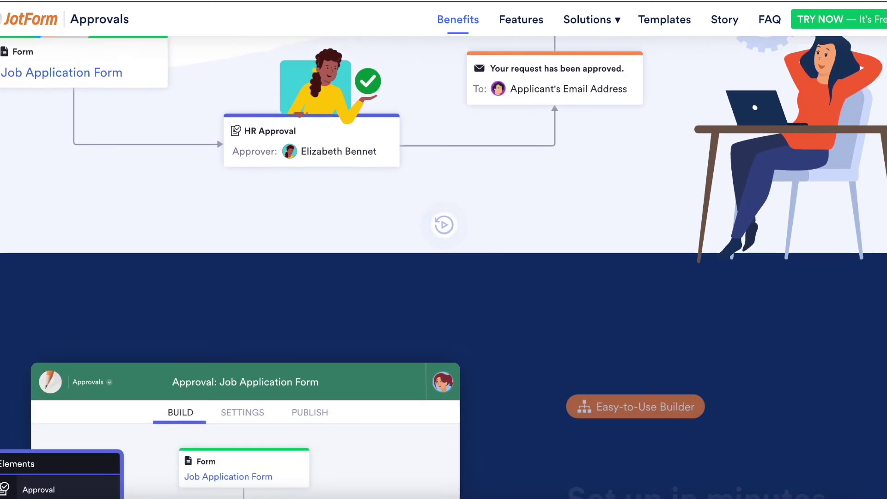
scroll(443, 259, down, 5)
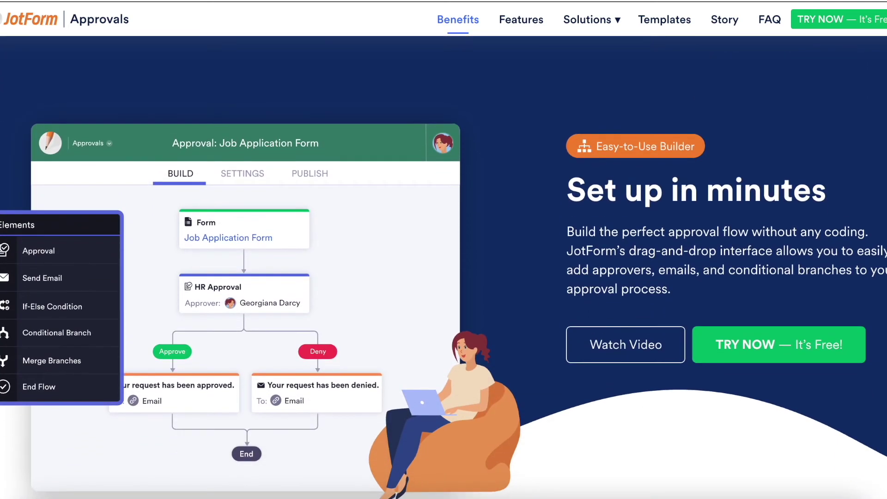
scroll(444, 259, down, 8)
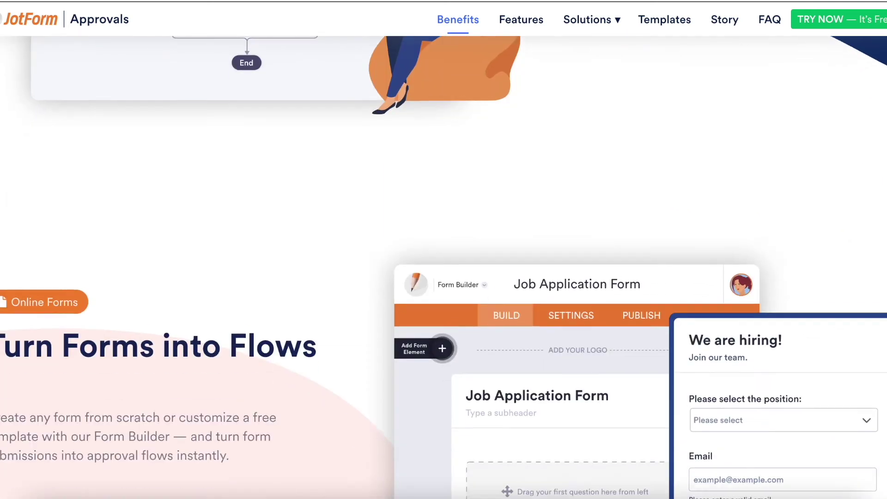
scroll(444, 258, down, 5)
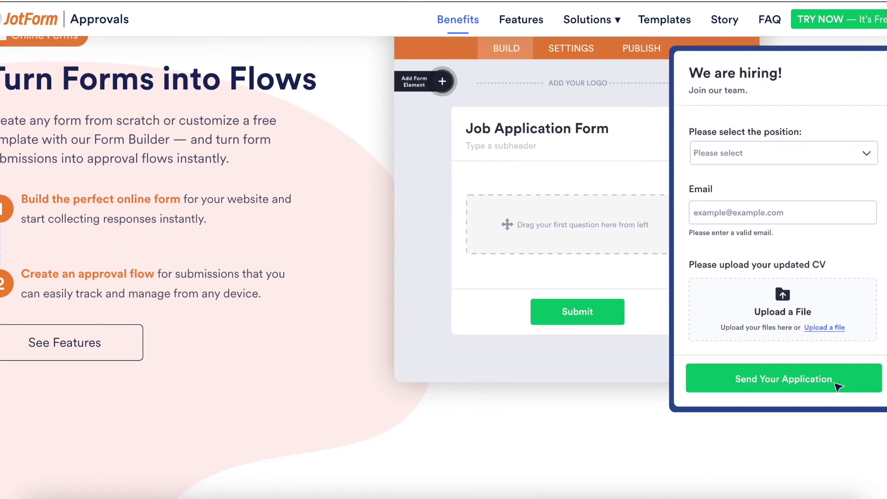
scroll(444, 266, down, 2)
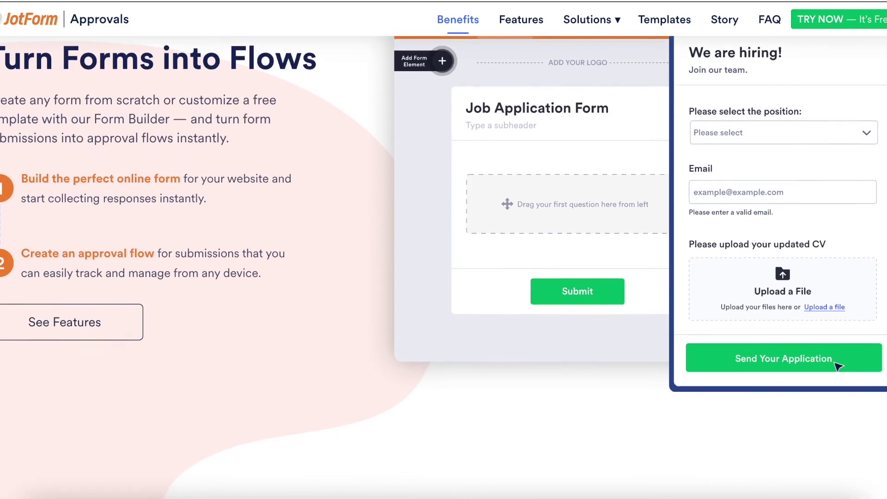
scroll(444, 267, down, 11)
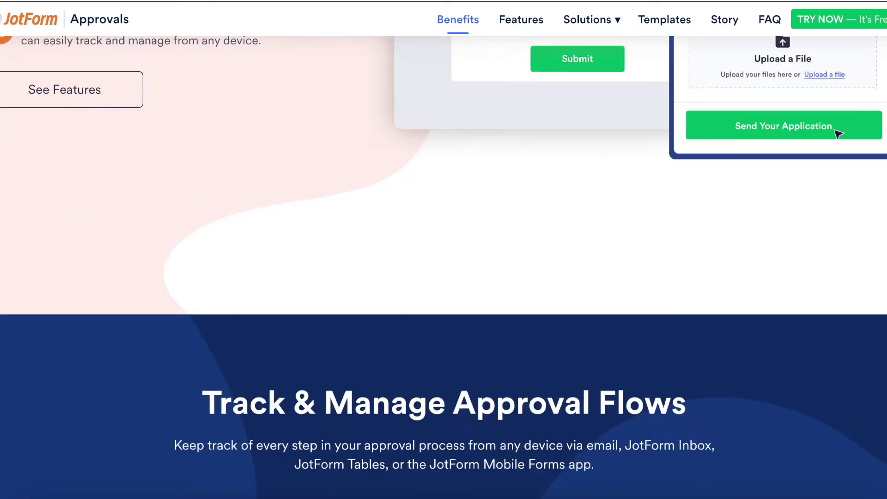
scroll(443, 267, down, 14)
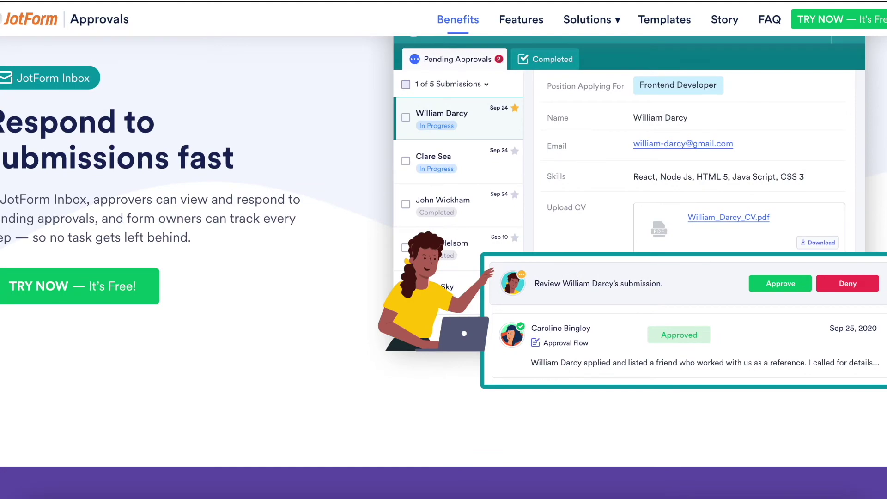
scroll(443, 266, down, 10)
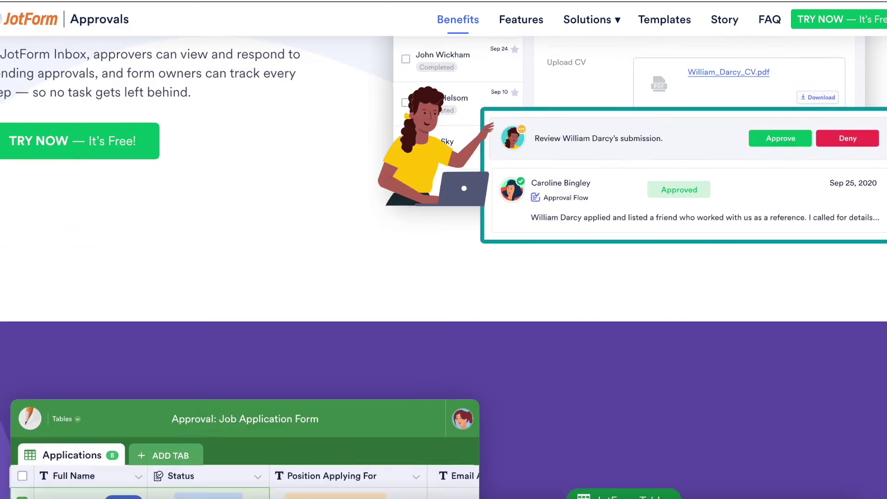
scroll(444, 267, down, 7)
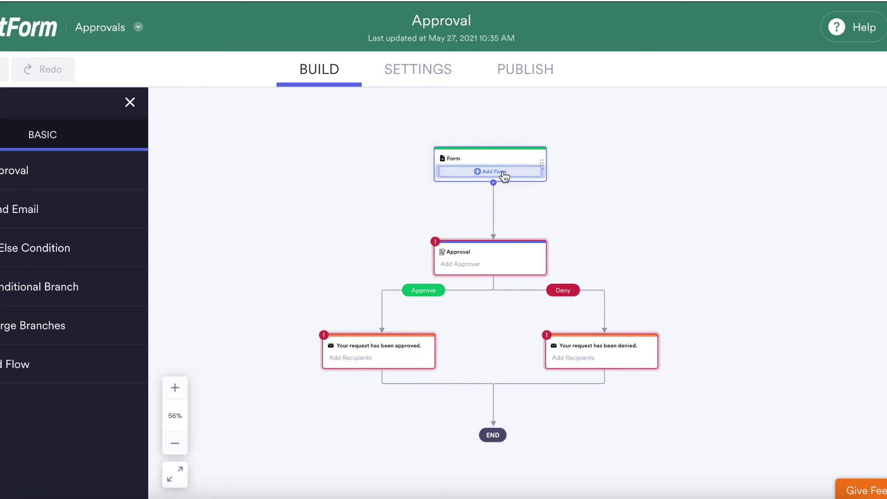
click(502, 174)
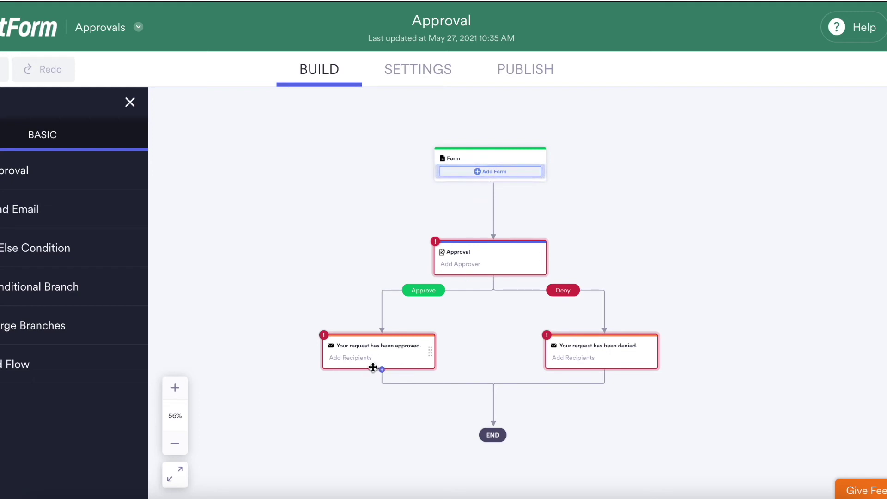
key(Delete)
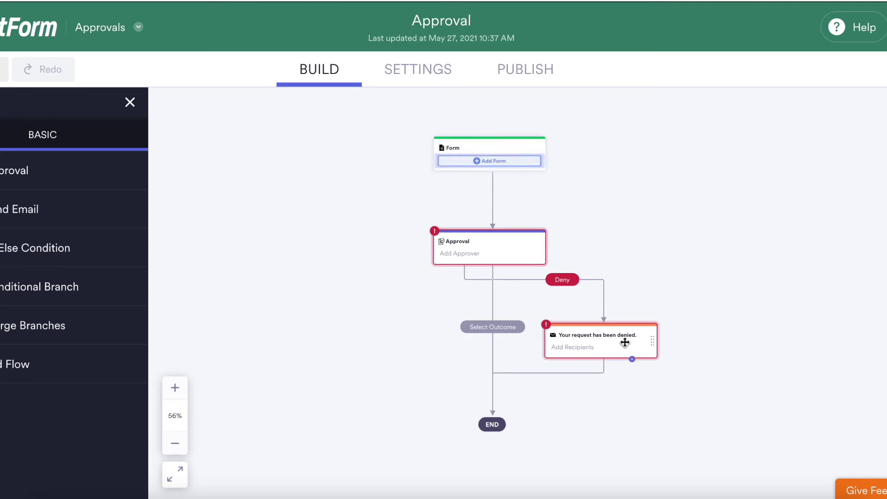
click(4, 69)
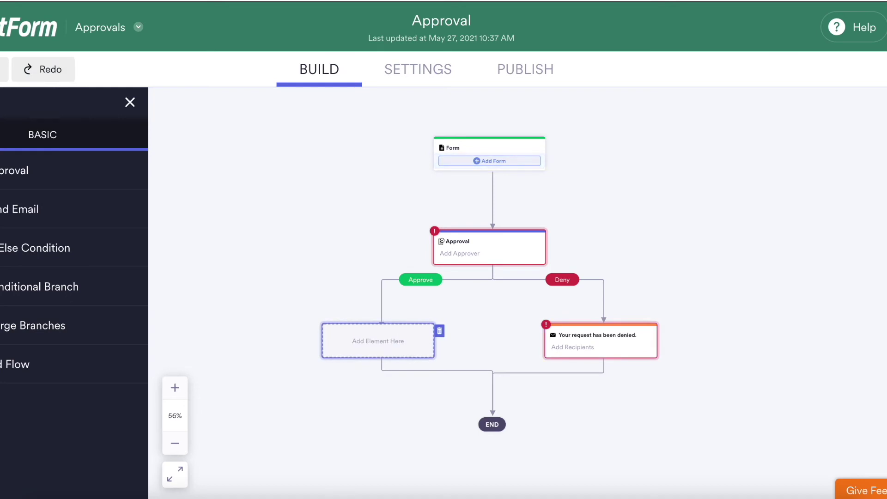
click(4, 70)
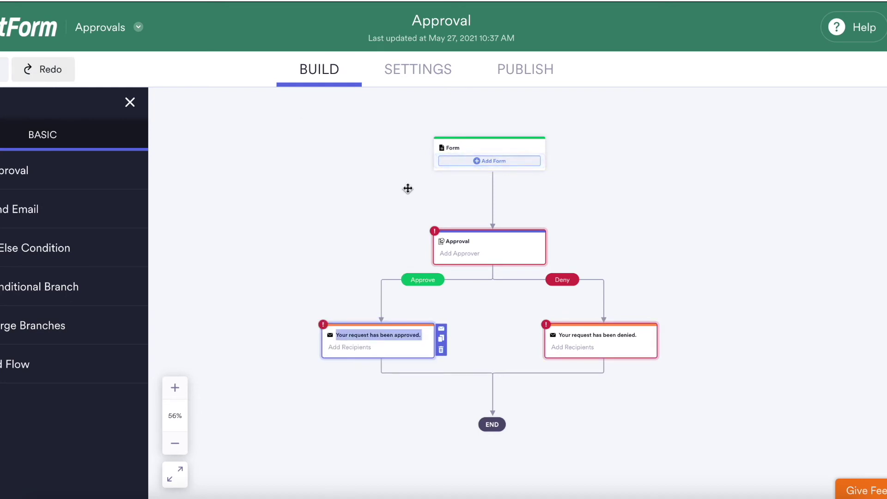
click(47, 74)
click(4, 70)
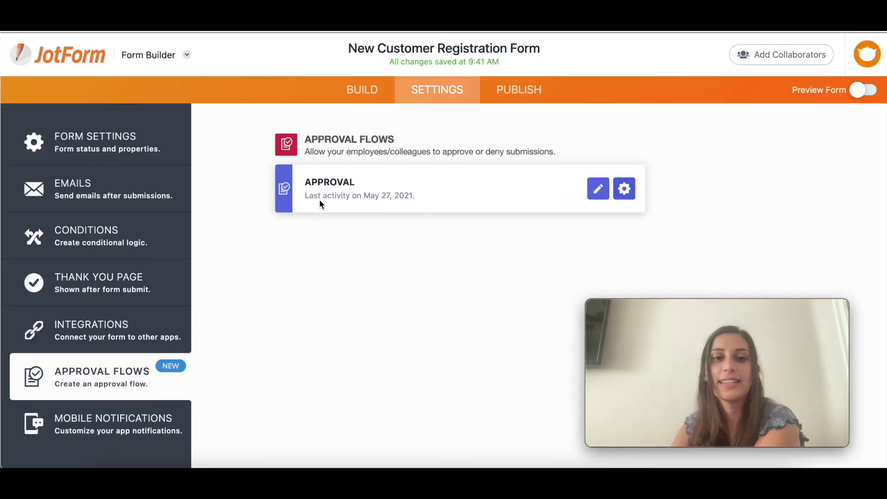
Step: Set Mobile Notifications' Turn on Notifications toggle to NO, then move on to Publish
drag(320, 200, 427, 195)
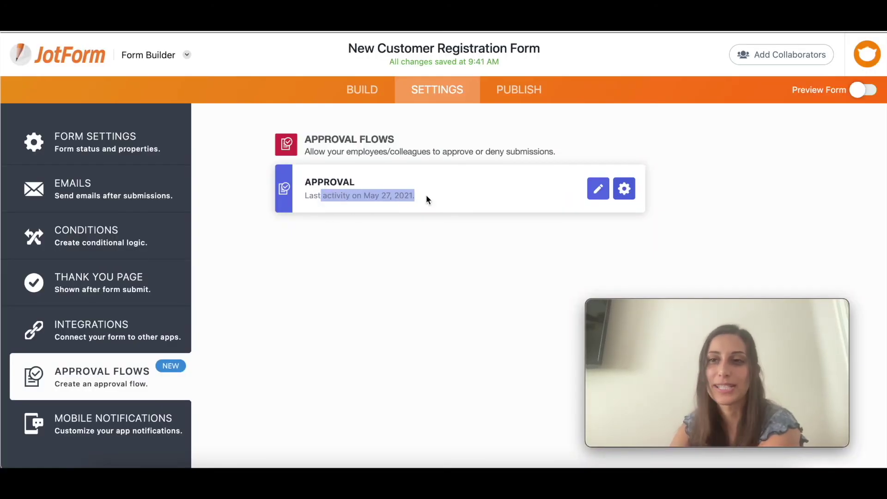
click(102, 424)
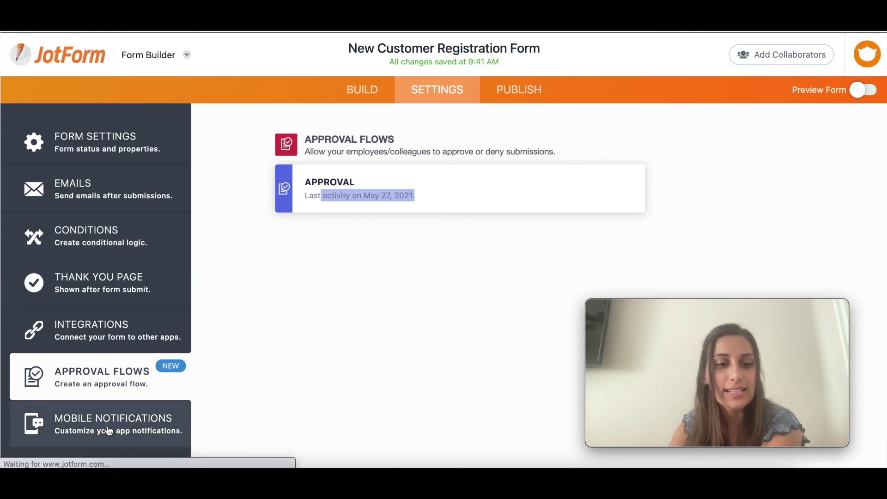
scroll(313, 379, down, 5)
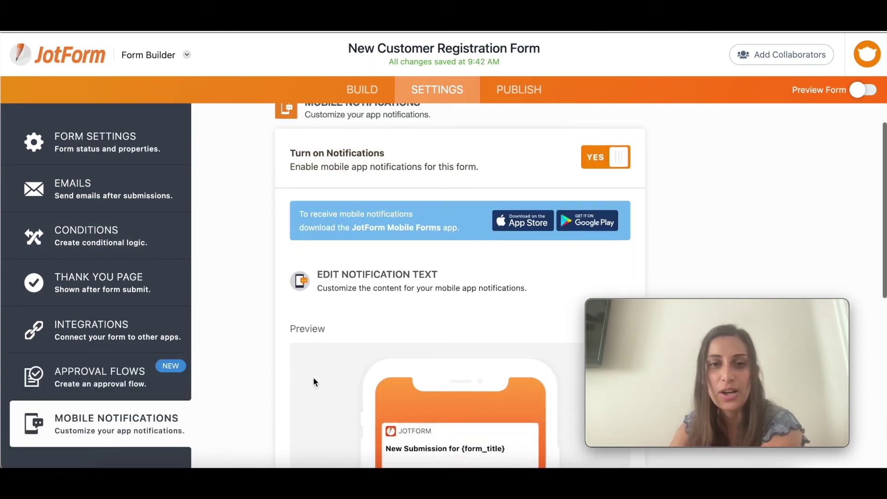
scroll(313, 380, down, 8)
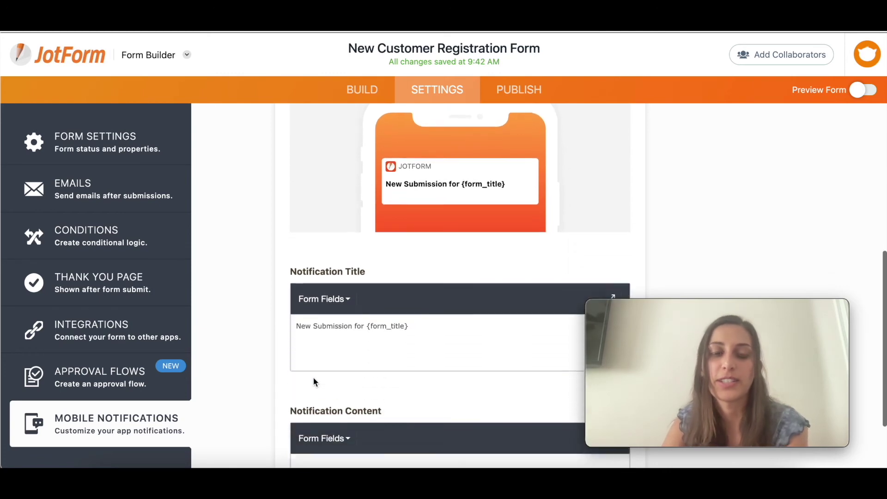
scroll(544, 295, up, 12)
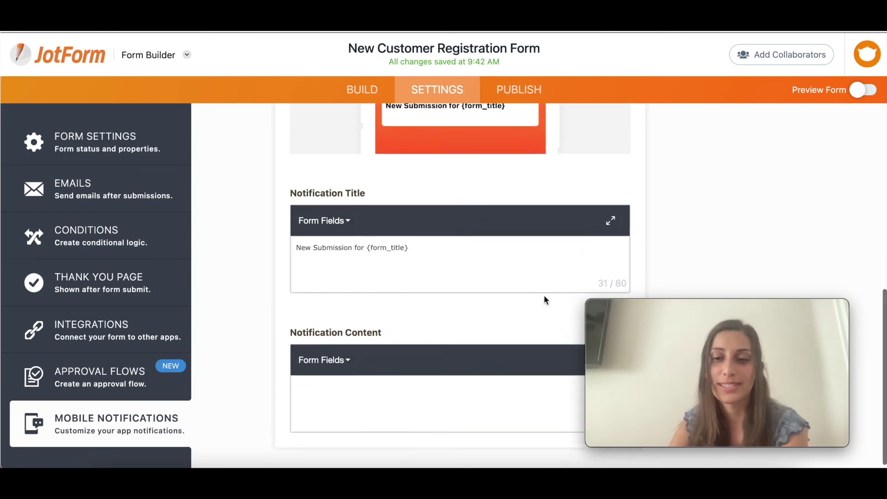
scroll(711, 202, up, 2)
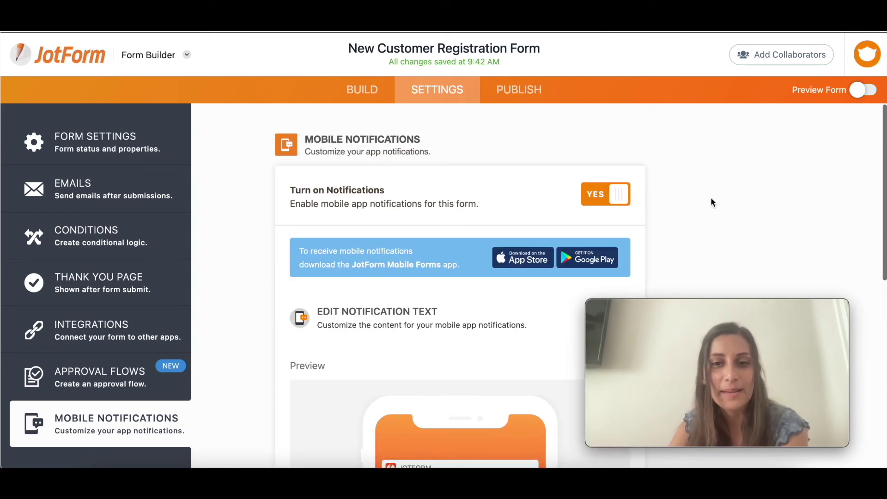
click(606, 197)
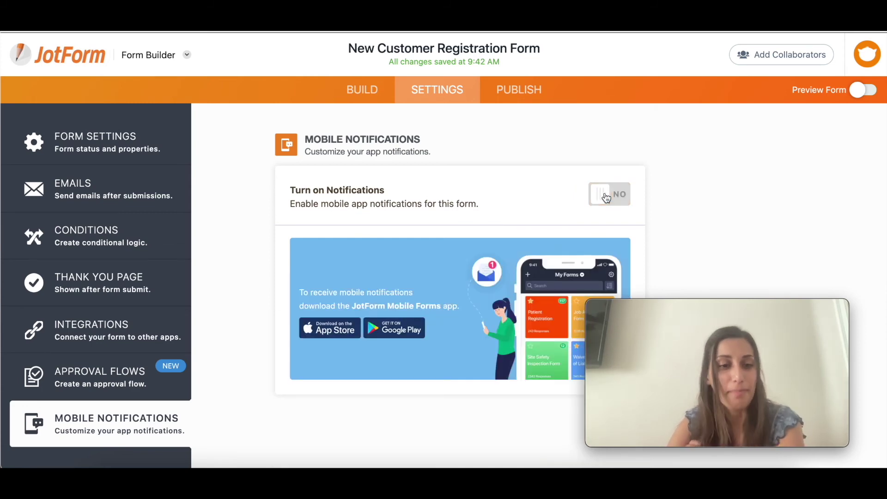
click(506, 90)
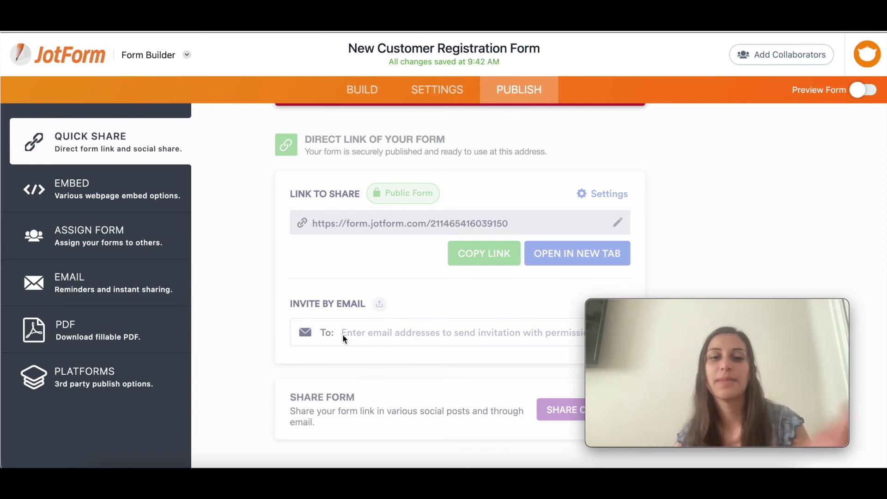
Step: Step through the Embed, Assign Form, Email and PDF publishing options
click(44, 189)
click(127, 240)
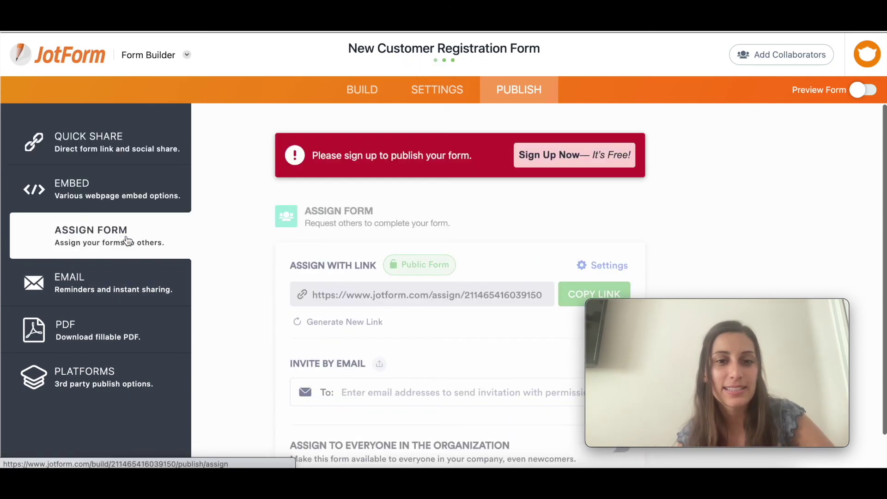
click(110, 300)
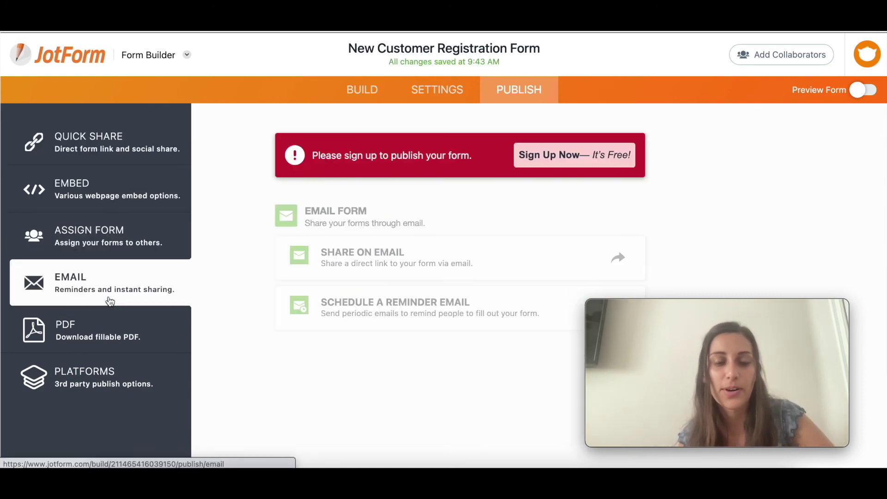
click(99, 346)
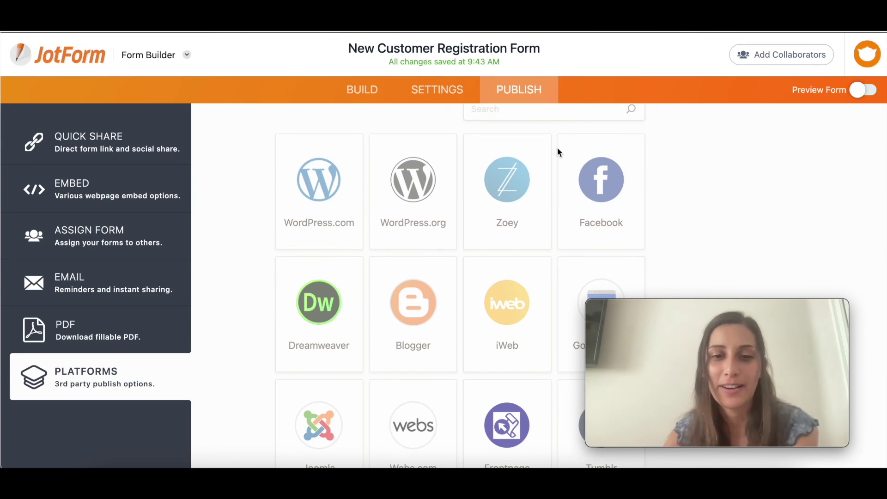
Step: Scroll through the Platforms list, then turn on Preview Form for a live desktop preview
scroll(725, 193, down, 1)
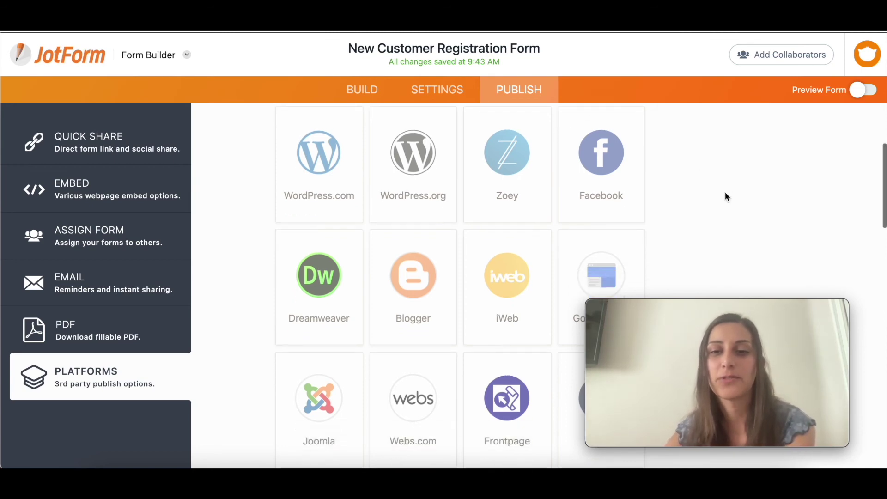
scroll(709, 171, down, 8)
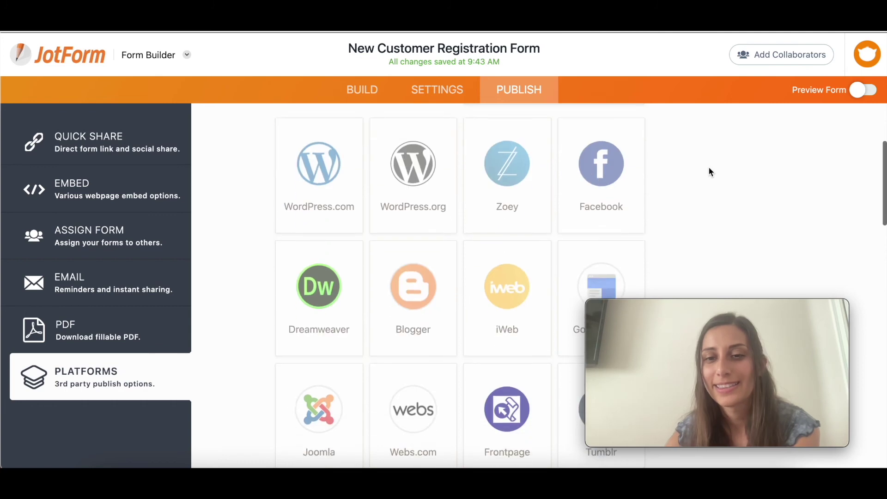
scroll(710, 172, down, 4)
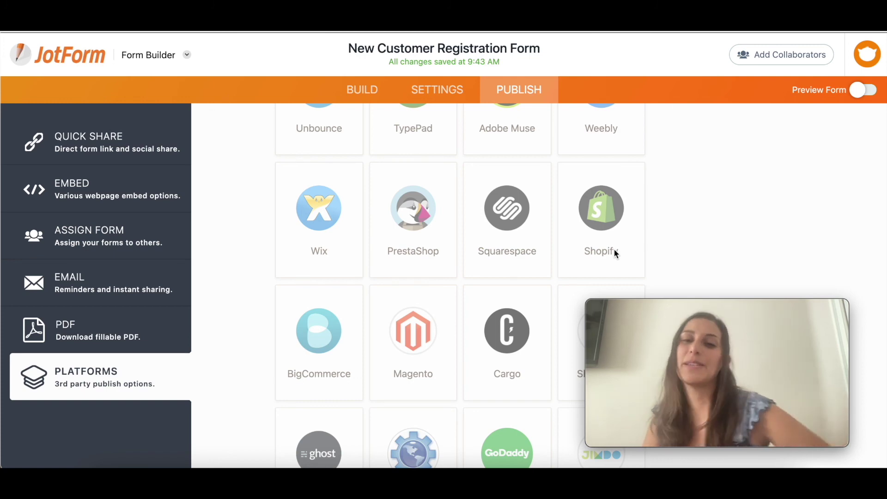
click(859, 92)
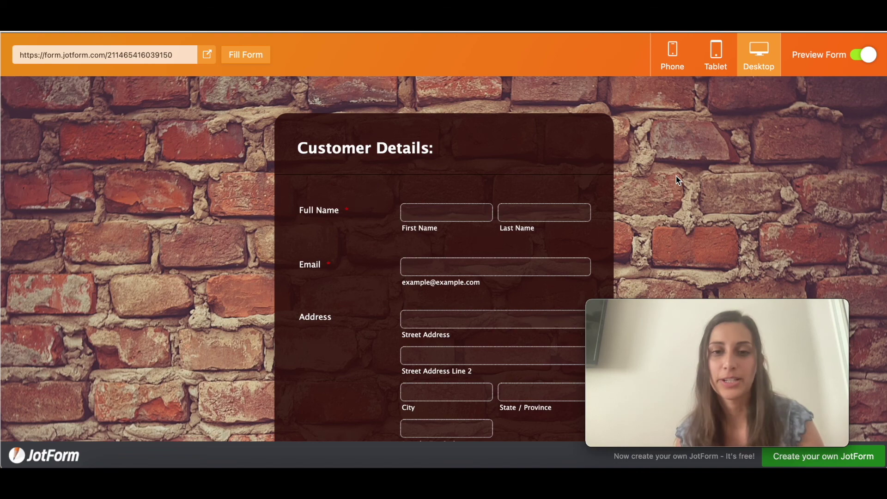
Step: Scroll through the registration form in the desktop preview
scroll(372, 170, down, 7)
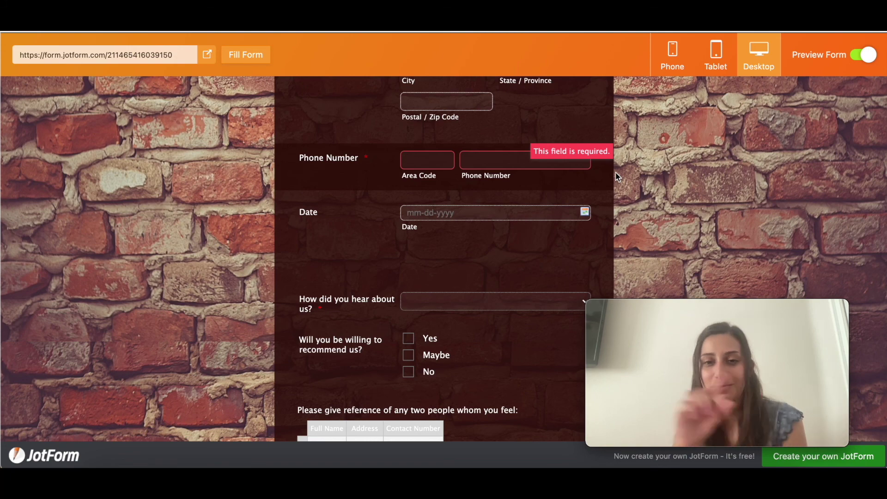
scroll(617, 177, down, 7)
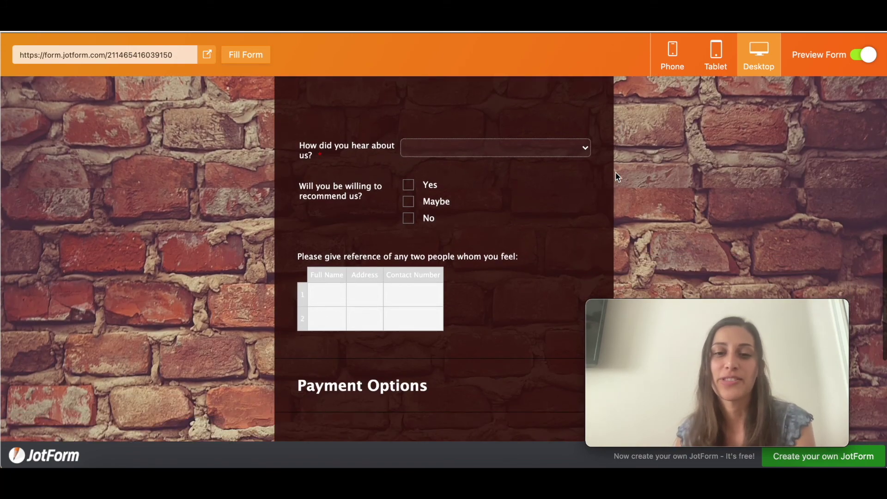
scroll(617, 177, down, 4)
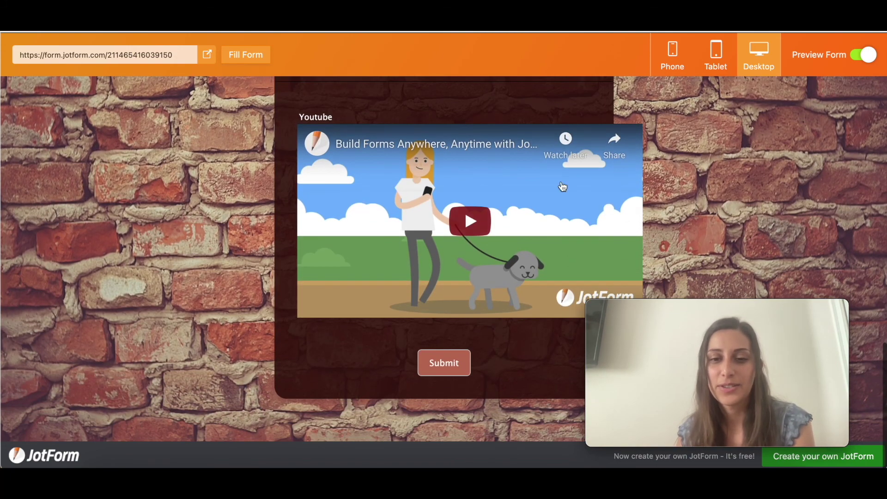
scroll(669, 123, up, 20)
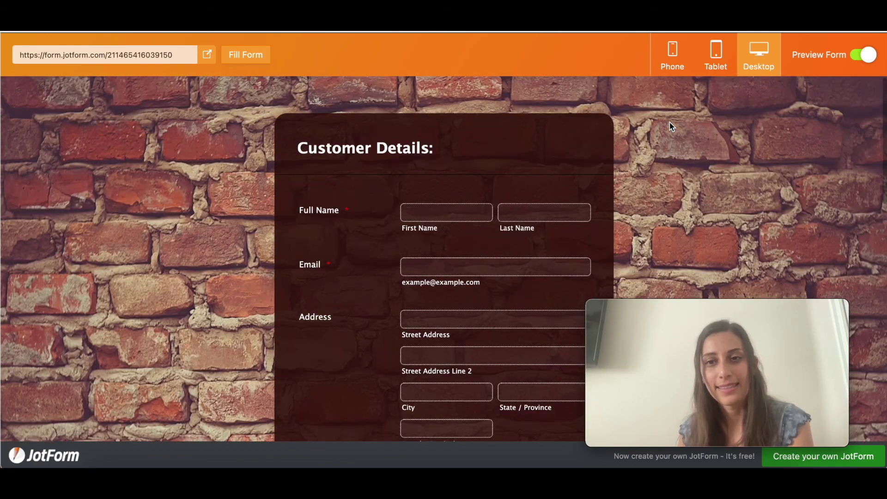
Step: Preview the form at tablet size and scroll through it
click(716, 56)
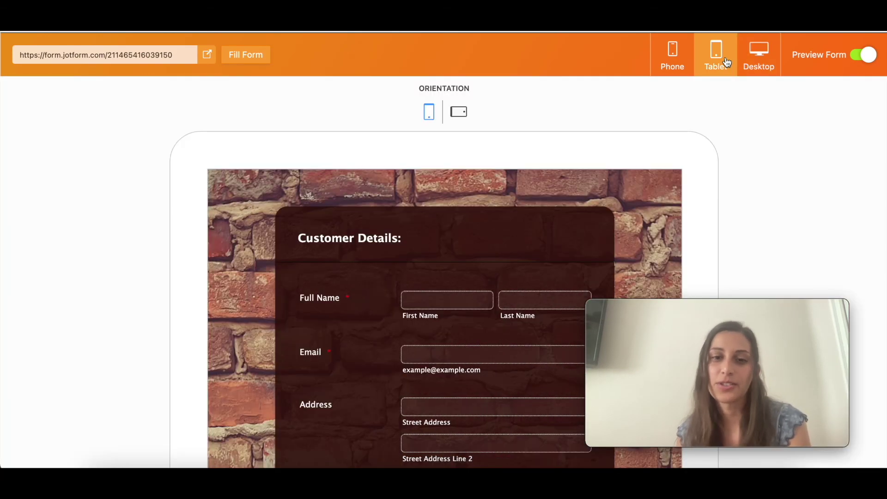
scroll(732, 237, down, 6)
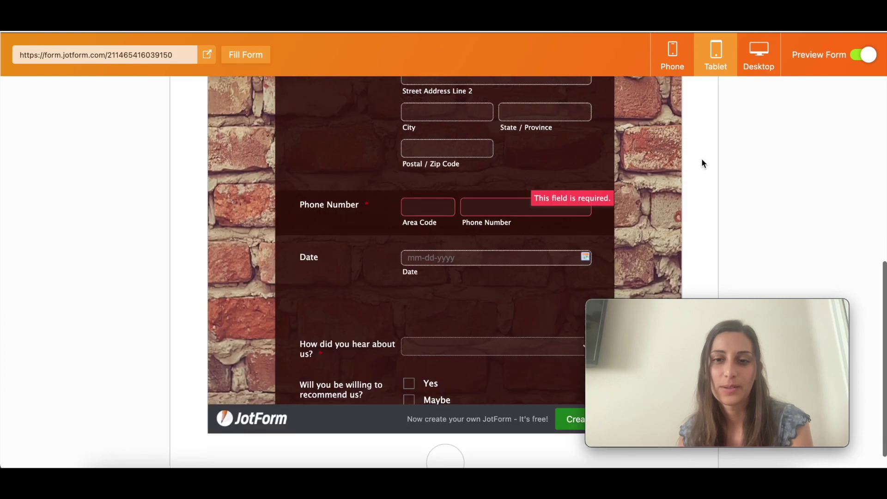
scroll(702, 163, up, 8)
Step: Check the form at phone size, then turn off Preview Form
click(670, 60)
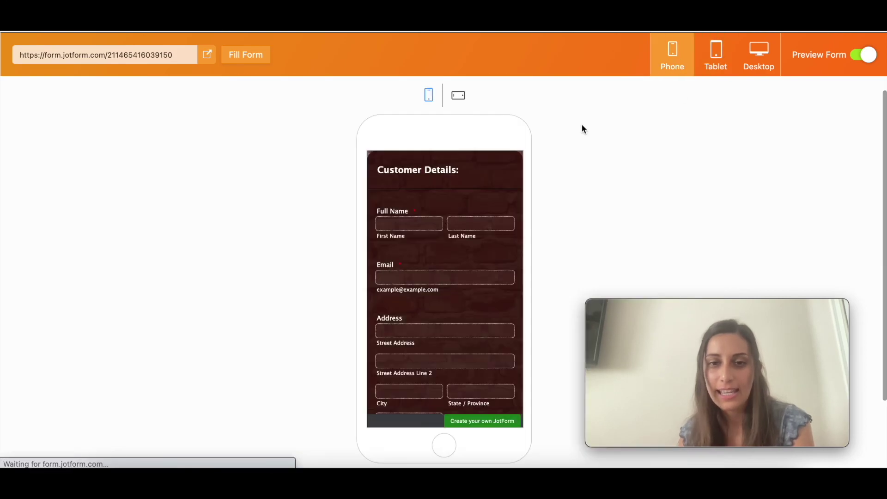
scroll(477, 256, down, 3)
scroll(478, 251, up, 5)
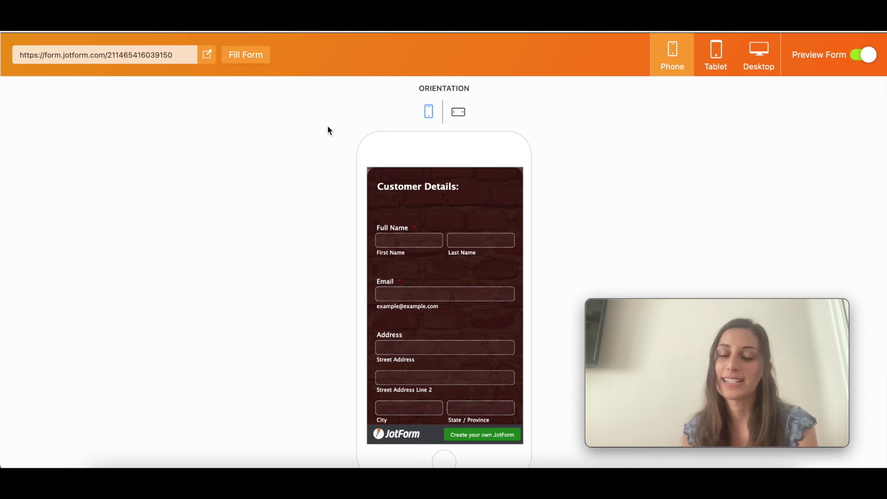
click(862, 55)
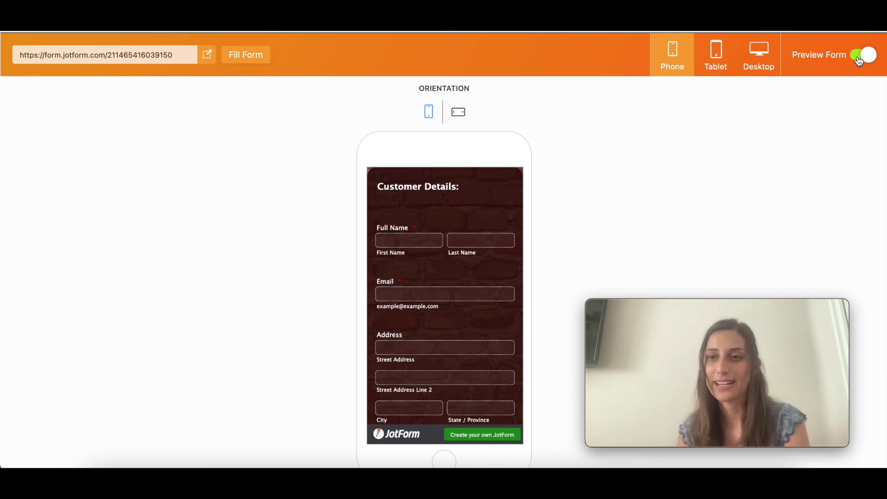